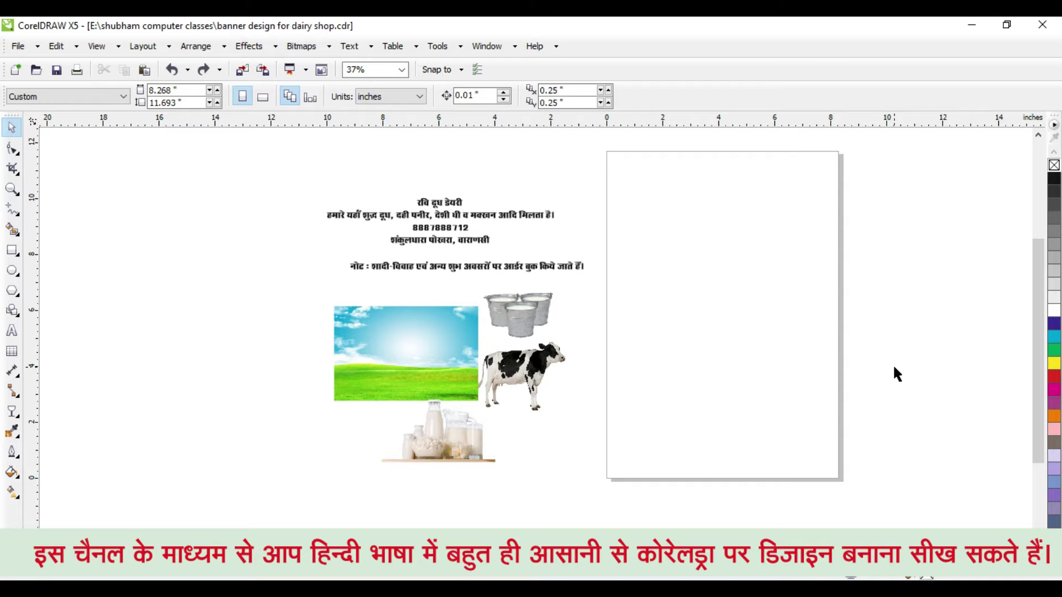
# Step: Set the page size to 7 inches wide and 4 inches high
pyautogui.scroll(2, 410, 346)
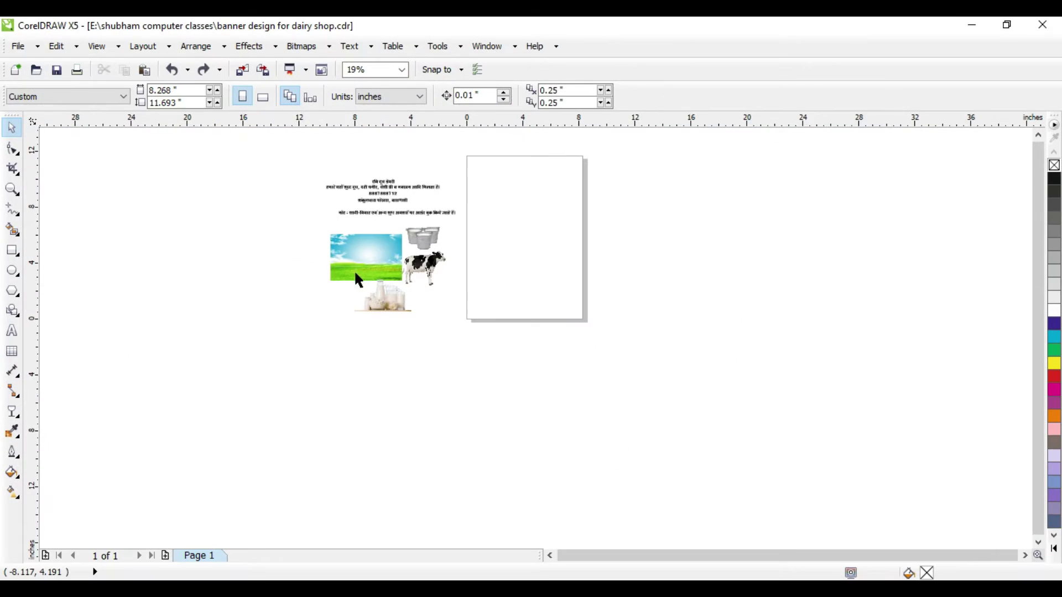
pyautogui.click(493, 280)
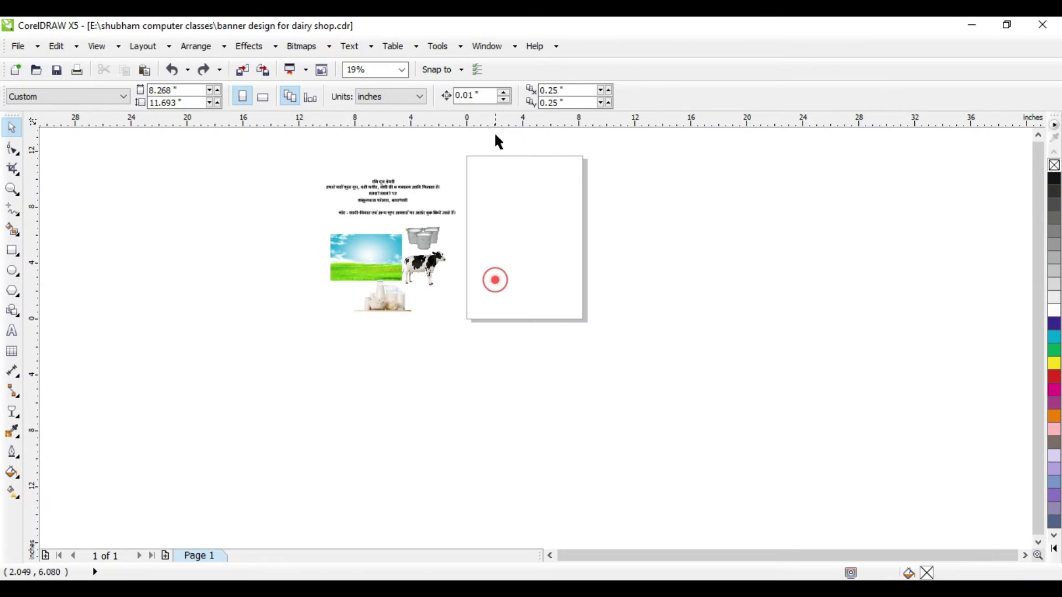
pyautogui.scroll(1, 493, 128)
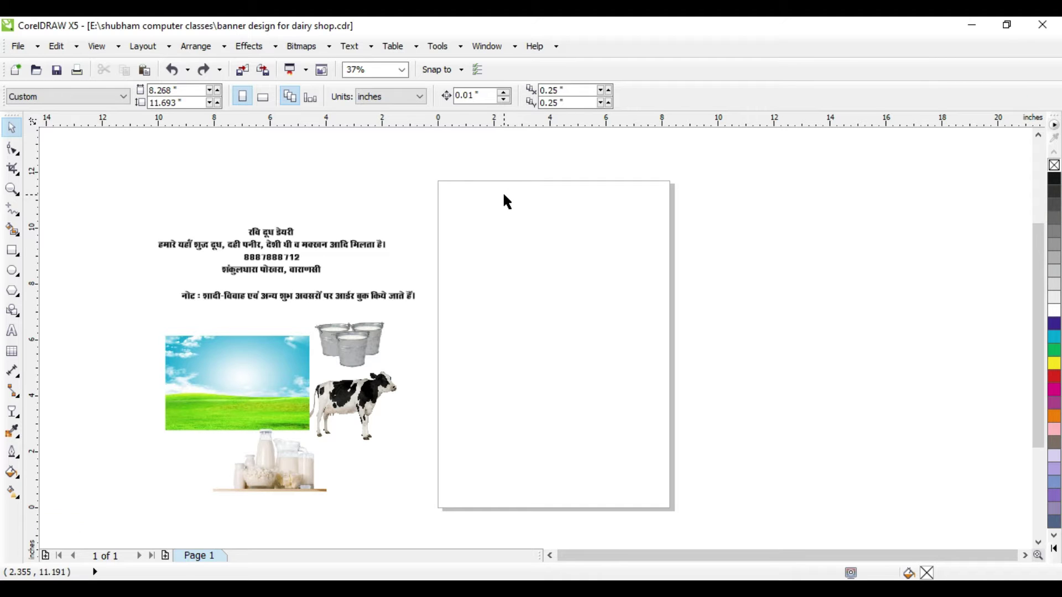
pyautogui.click(178, 90)
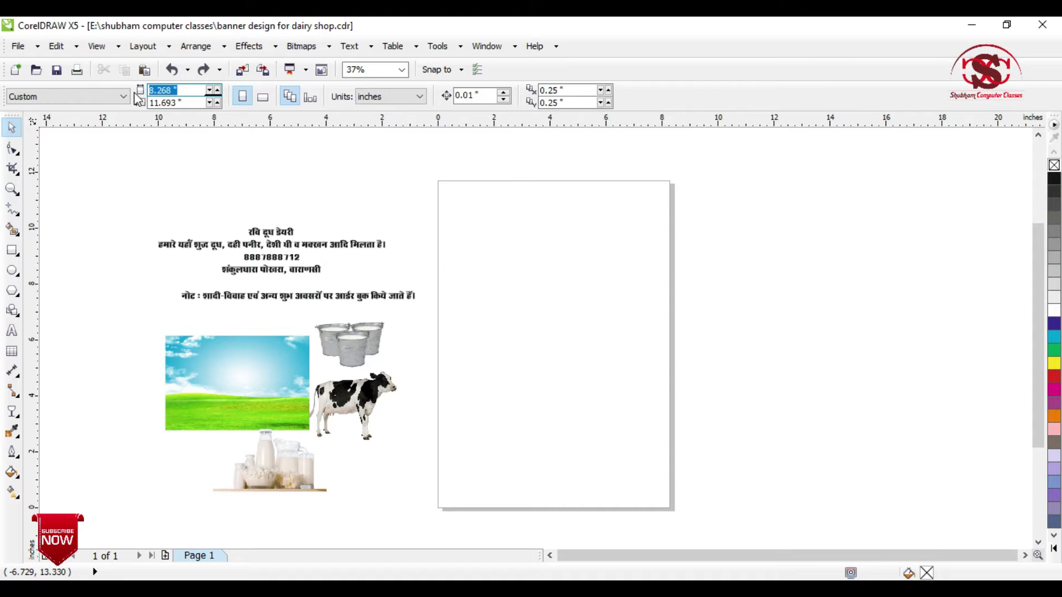
pyautogui.write('7')
pyautogui.press('Tab')
pyautogui.write('4')
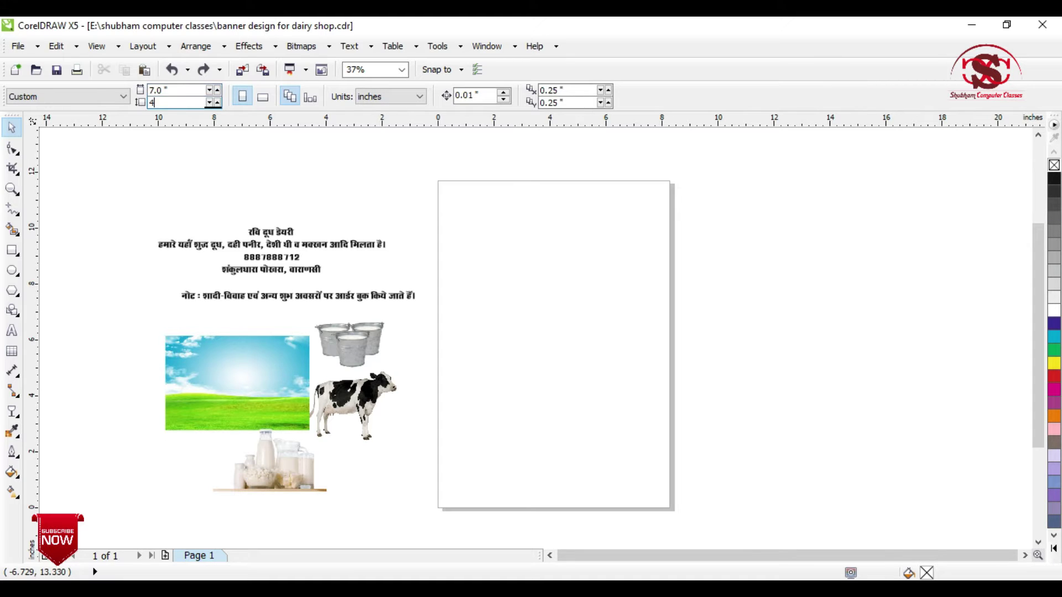
pyautogui.press('Return')
# Step: Add a rectangle that exactly matches the 7 × 4 inch page
pyautogui.scroll(2, 579, 376)
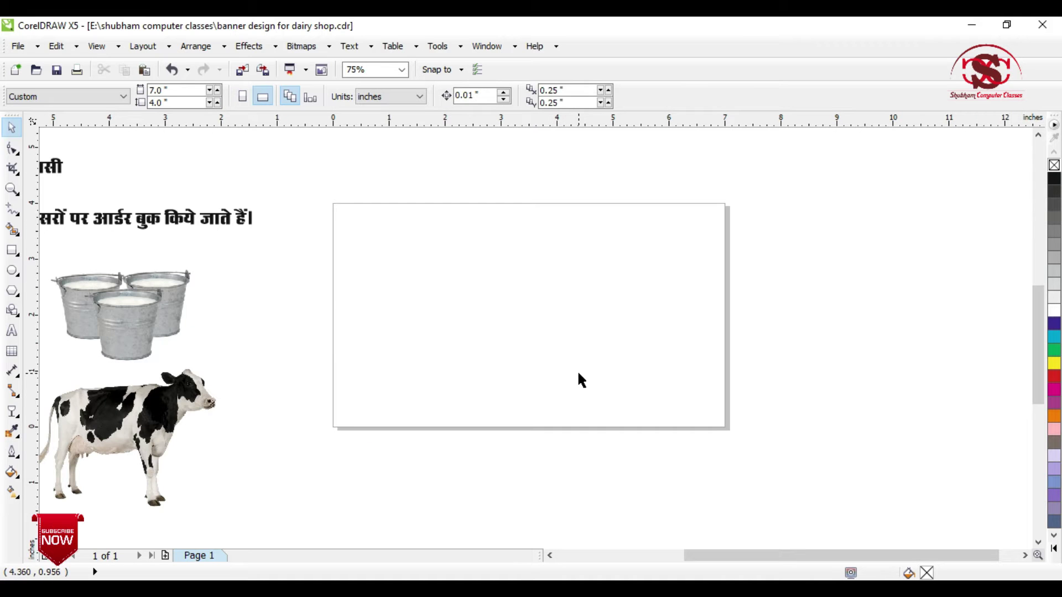
pyautogui.doubleClick(13, 253)
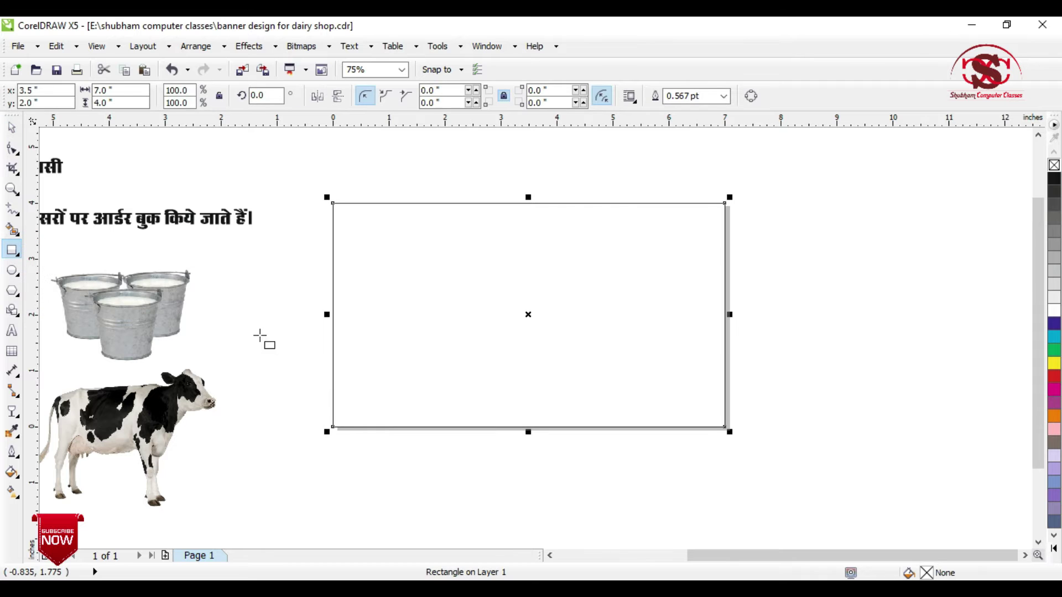
pyautogui.scroll(-1, 748, 311)
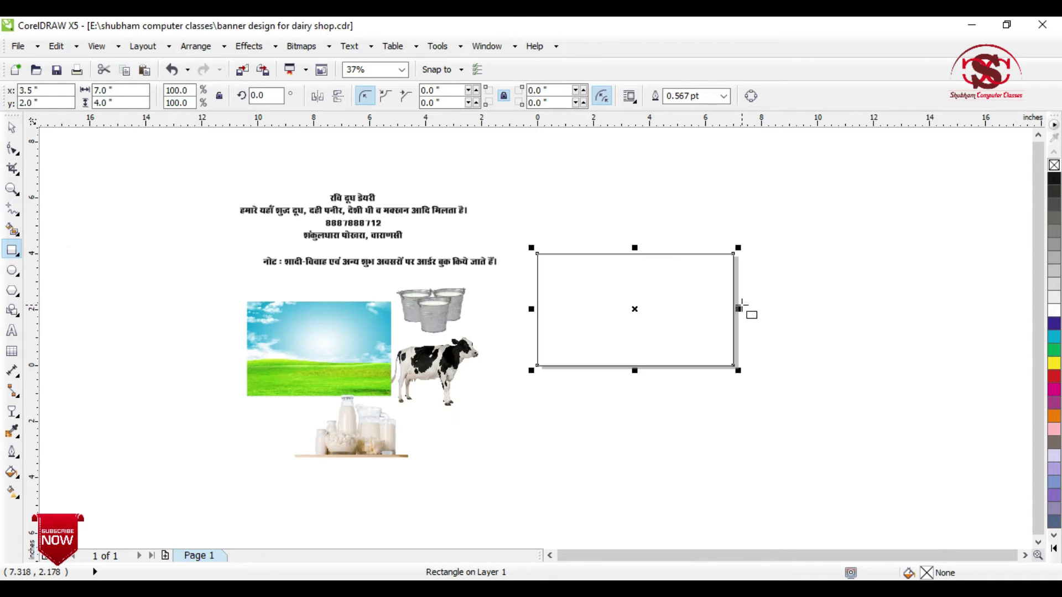
pyautogui.click(11, 128)
# Step: Move the sky-and-grass picture over the page rectangle and enlarge it to about 7.7 × 5.05 inches so it covers the frame
pyautogui.moveTo(313, 369); pyautogui.dragTo(604, 321)
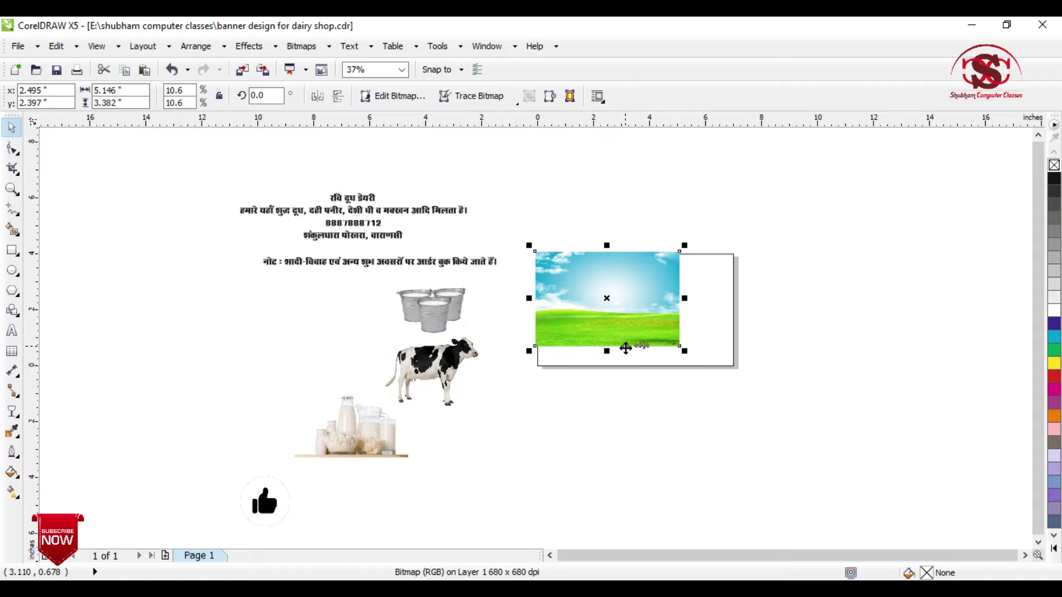
pyautogui.moveTo(683, 351); pyautogui.dragTo(741, 404)
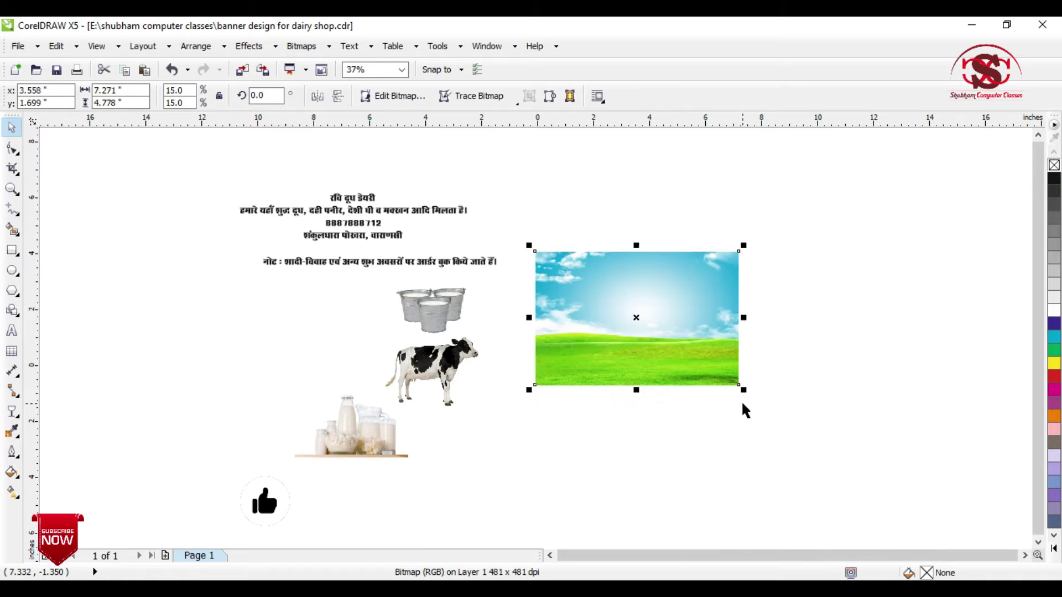
pyautogui.scroll(1, 712, 340)
pyautogui.press('Up')
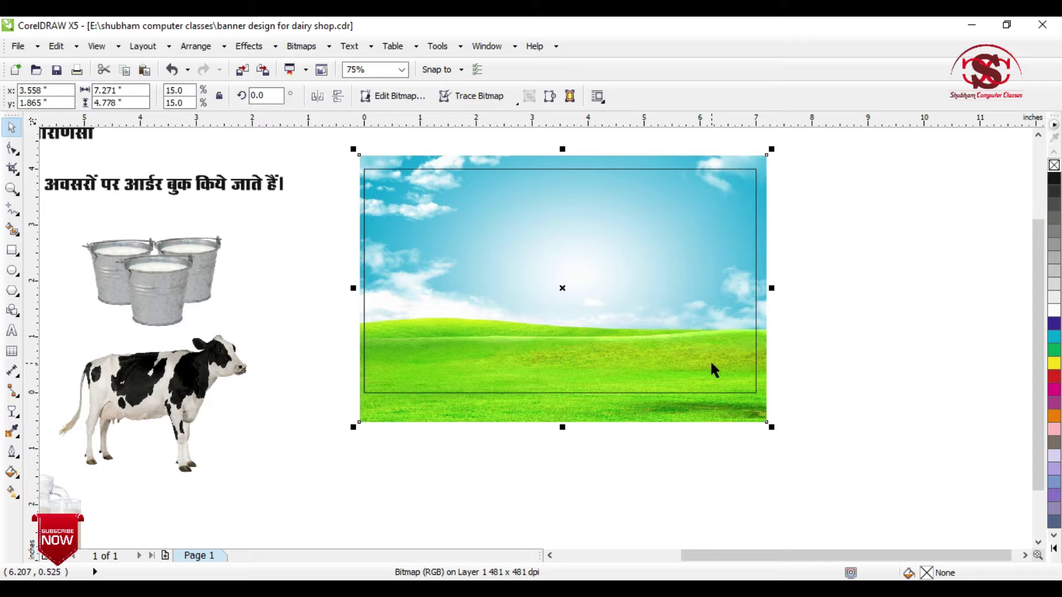
pyautogui.moveTo(770, 428)
pyautogui.mouseDown()
pyautogui.moveTo(780, 441)
pyautogui.moveTo(759, 429)
pyautogui.mouseUp()
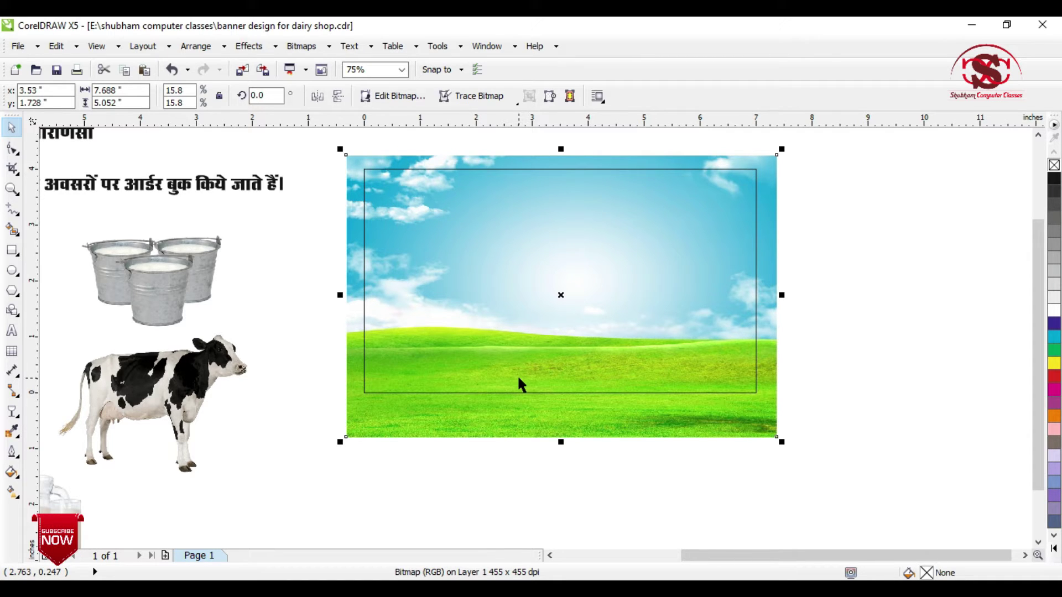
# Step: PowerClip the sky-and-grass picture inside the page rectangle
pyautogui.click(249, 46)
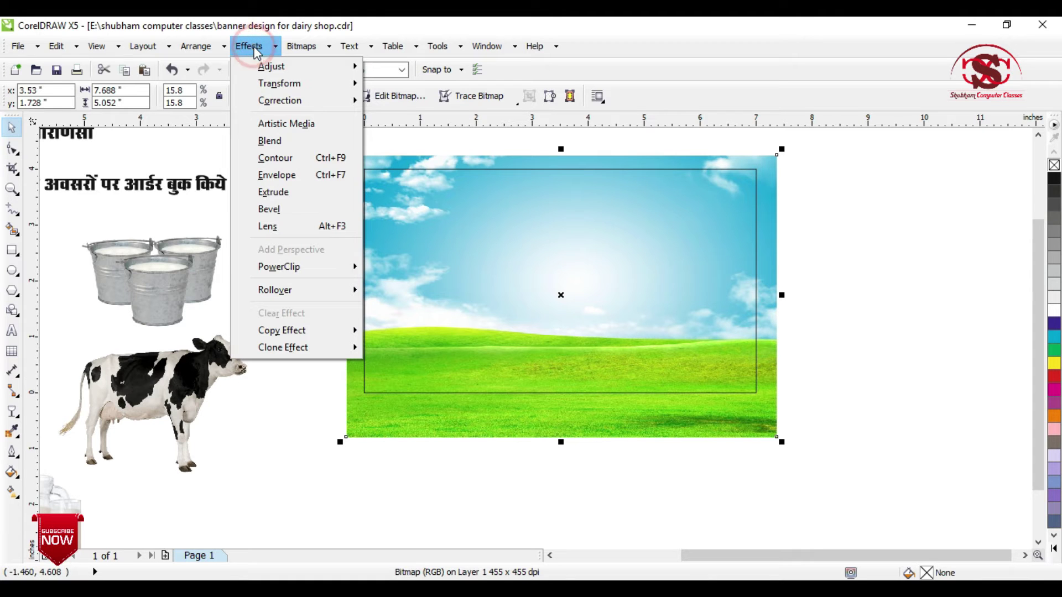
pyautogui.moveTo(285, 268)
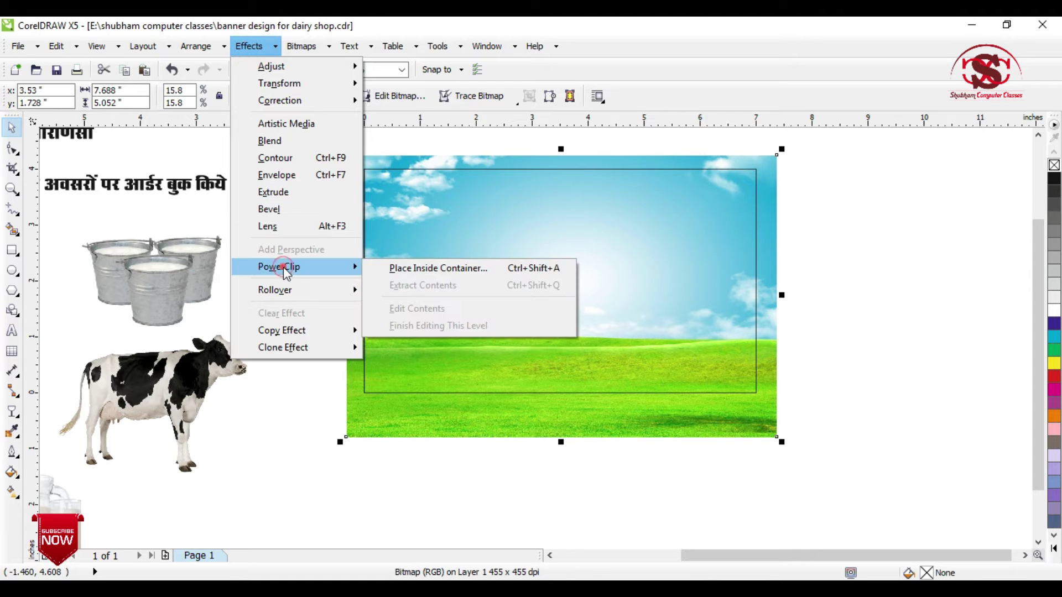
pyautogui.click(412, 269)
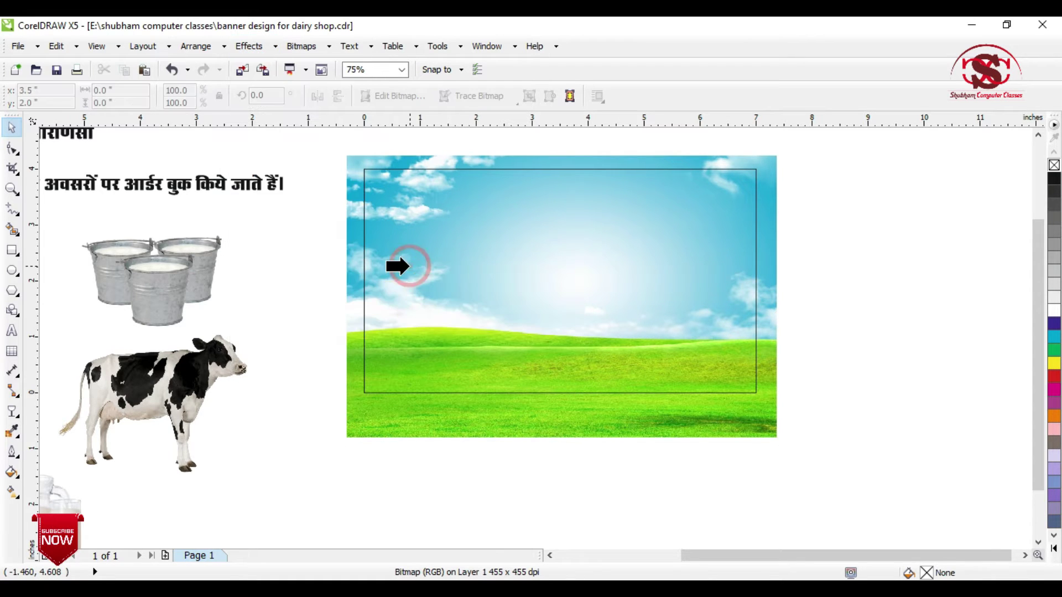
pyautogui.click(514, 250)
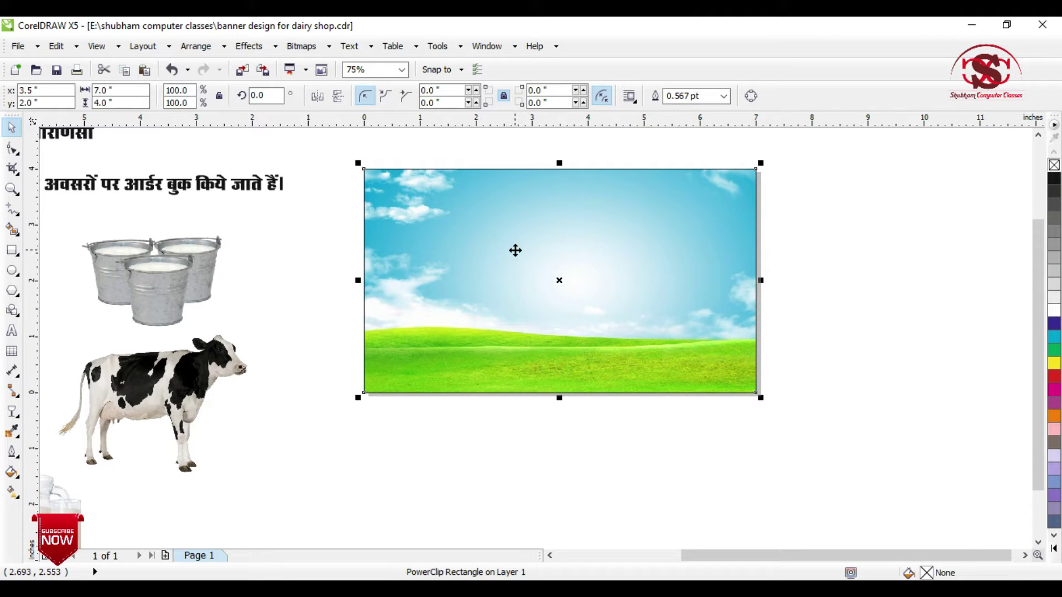
# Step: Move the cow picture closer to the banner's lower-left corner and bring the dairy name text onto the sky area
pyautogui.moveTo(194, 395); pyautogui.dragTo(327, 416)
pyautogui.scroll(-1, 450, 339)
pyautogui.moveTo(218, 207); pyautogui.dragTo(489, 291)
# Step: Enlarge the dairy name title to about 5.6 inches wide and place it near the banner's upper edge
pyautogui.scroll(1, 503, 277)
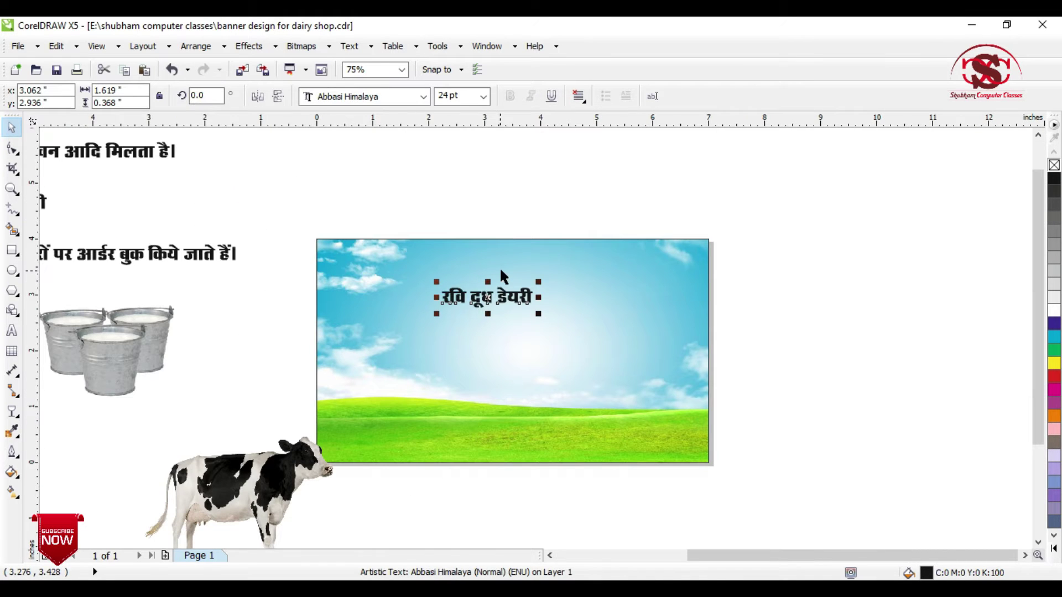
pyautogui.moveTo(539, 313); pyautogui.dragTo(609, 314)
pyautogui.scroll(1, 609, 314)
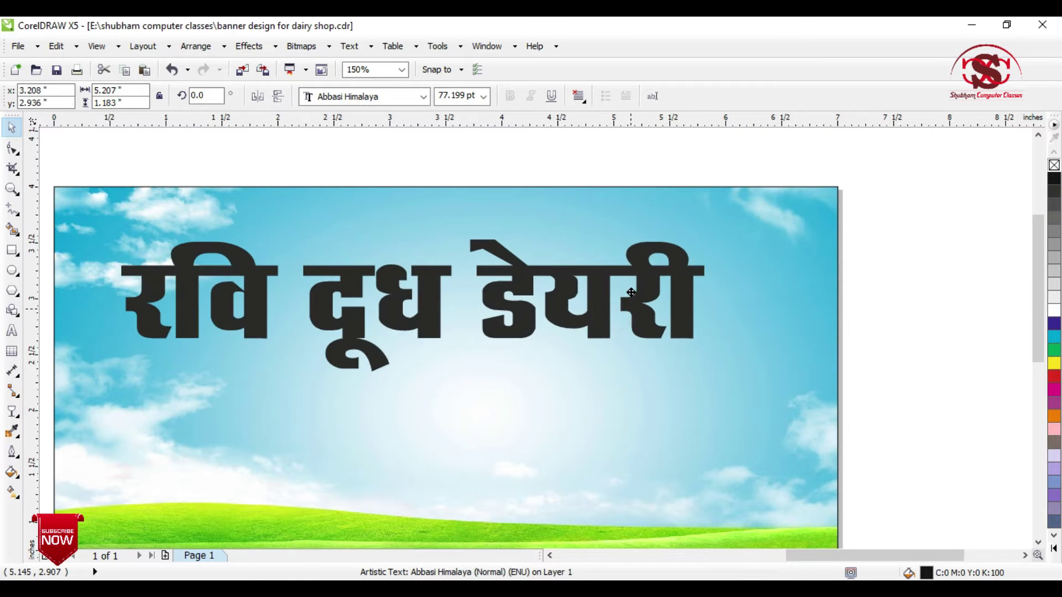
pyautogui.moveTo(691, 356); pyautogui.dragTo(737, 375)
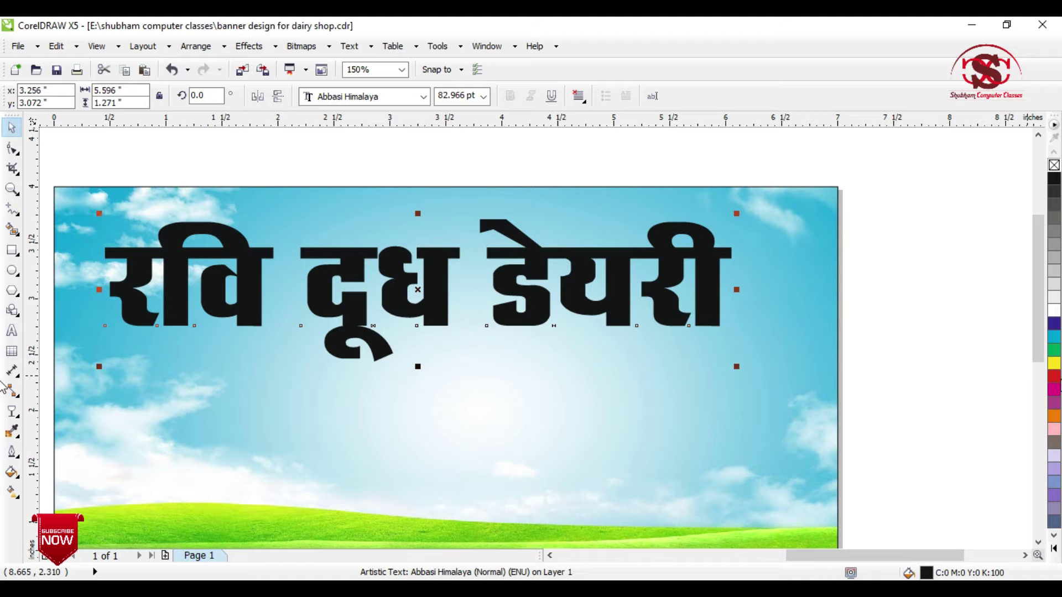
# Step: Fill the dairy name title red and give it a white 3 pt outline with rounded corners and line caps, placed behind the fill
pyautogui.click(1055, 377)
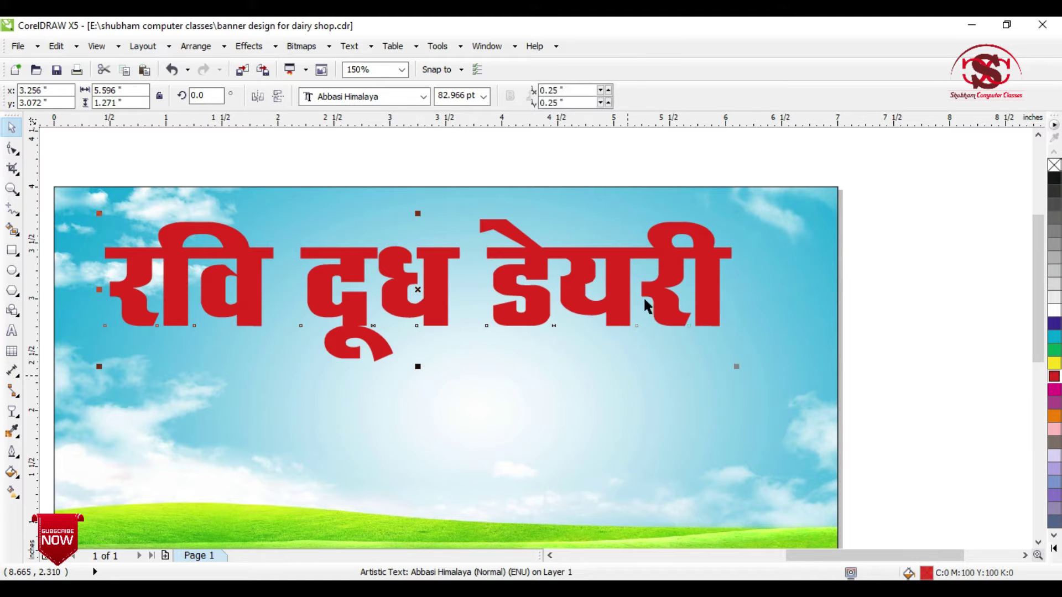
pyautogui.rightClick(1054, 312)
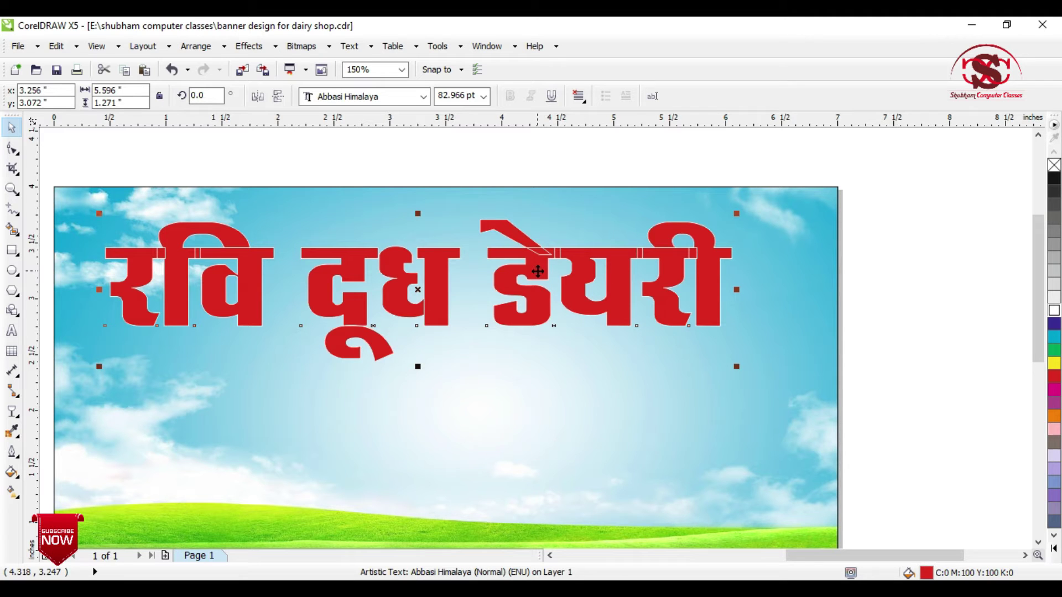
pyautogui.press('F12')
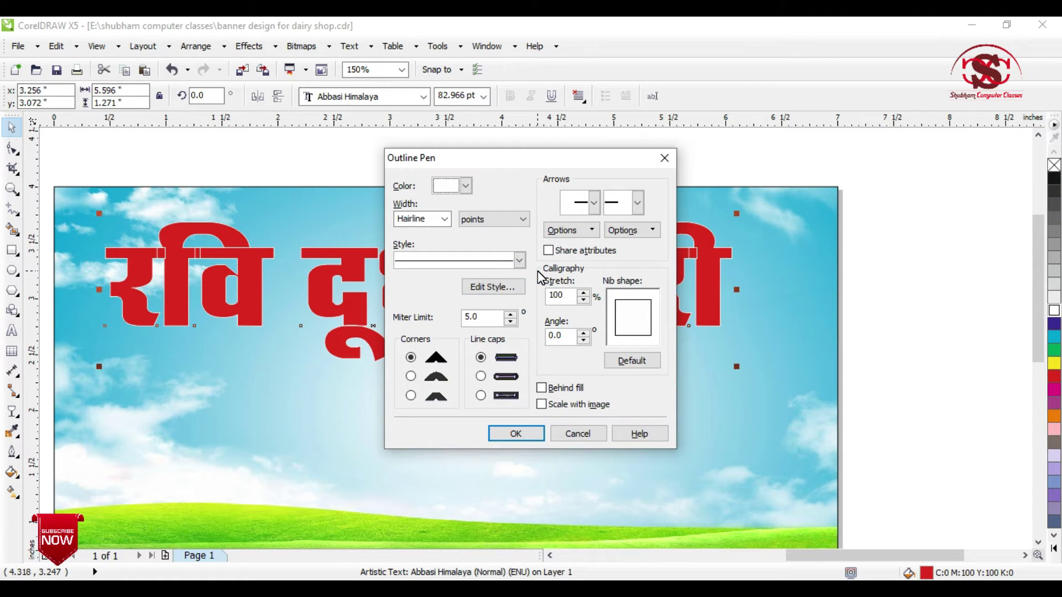
pyautogui.click(444, 219)
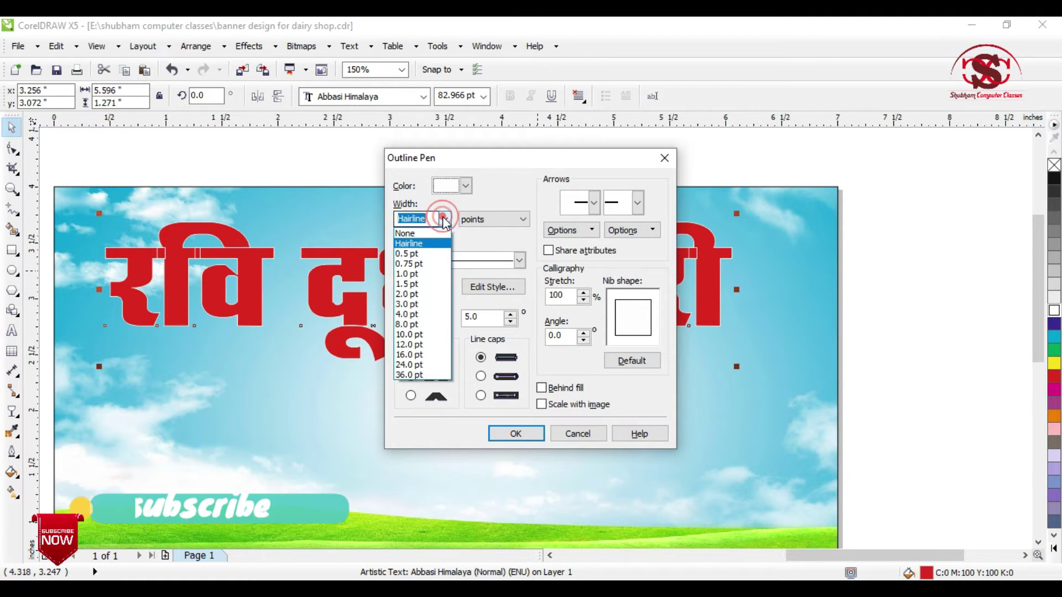
pyautogui.click(419, 305)
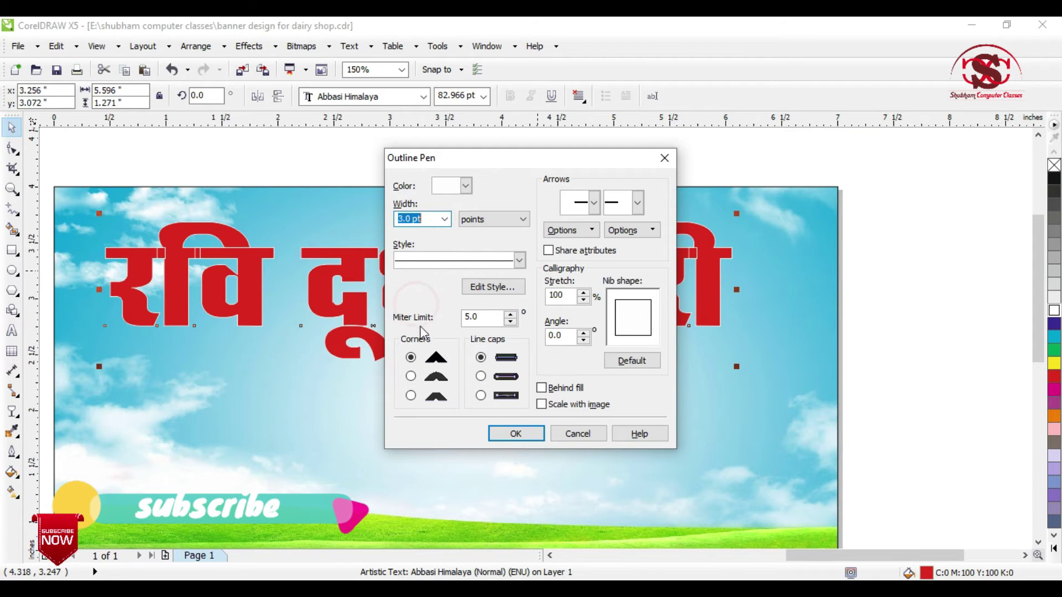
pyautogui.click(410, 378)
pyautogui.click(480, 377)
pyautogui.click(542, 388)
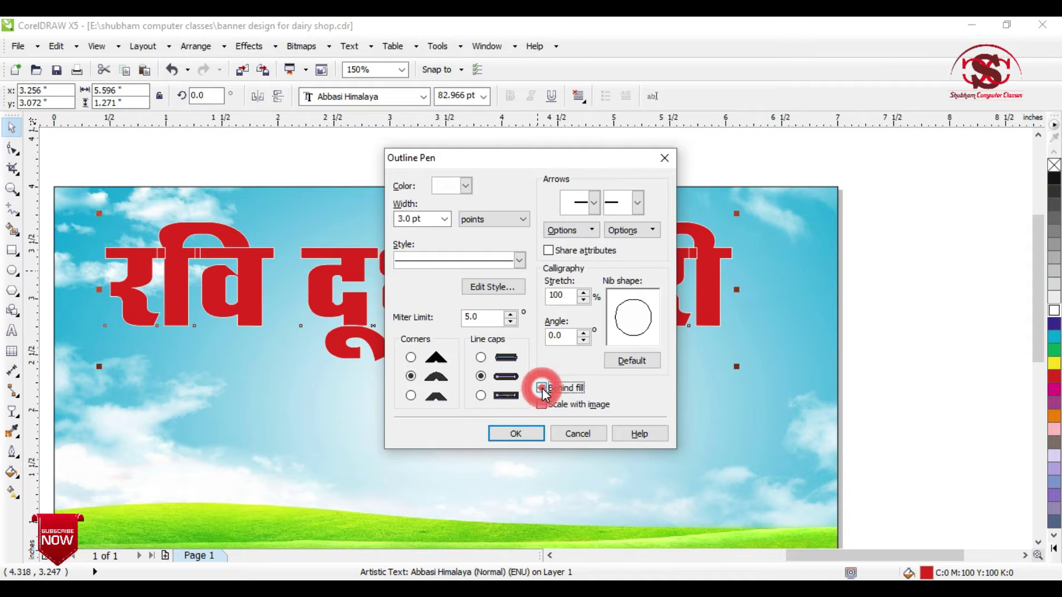
pyautogui.click(517, 434)
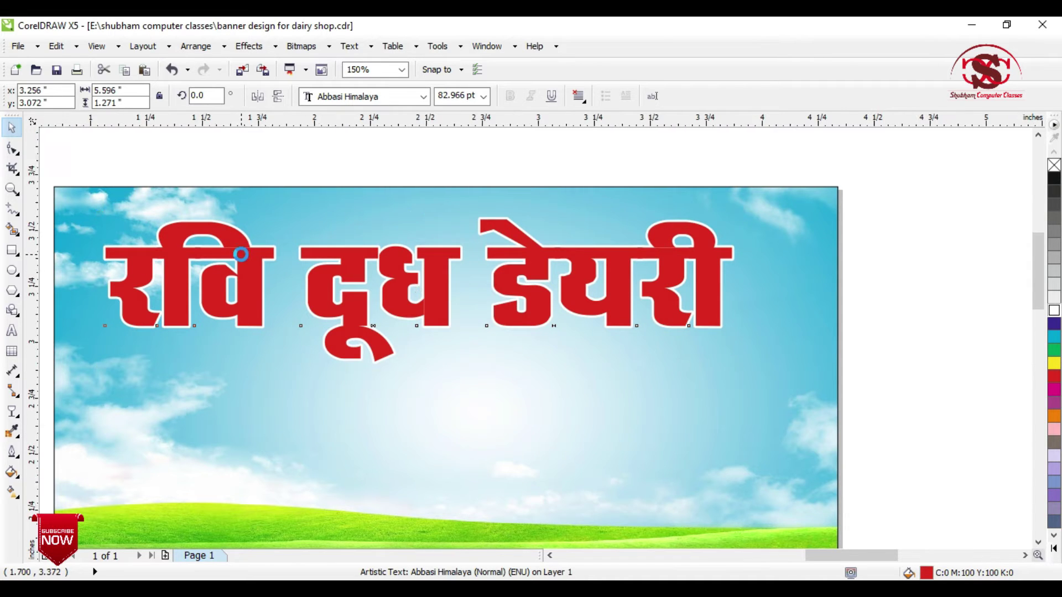
# Step: Set the title's white outline width to 8 pt
pyautogui.scroll(2, 241, 255)
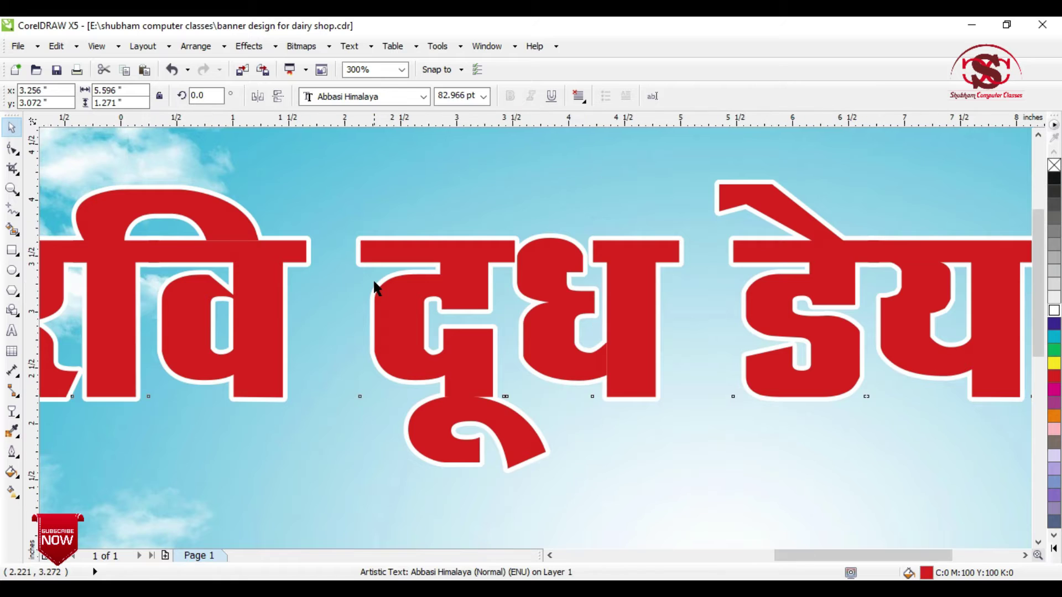
pyautogui.scroll(-2, 375, 288)
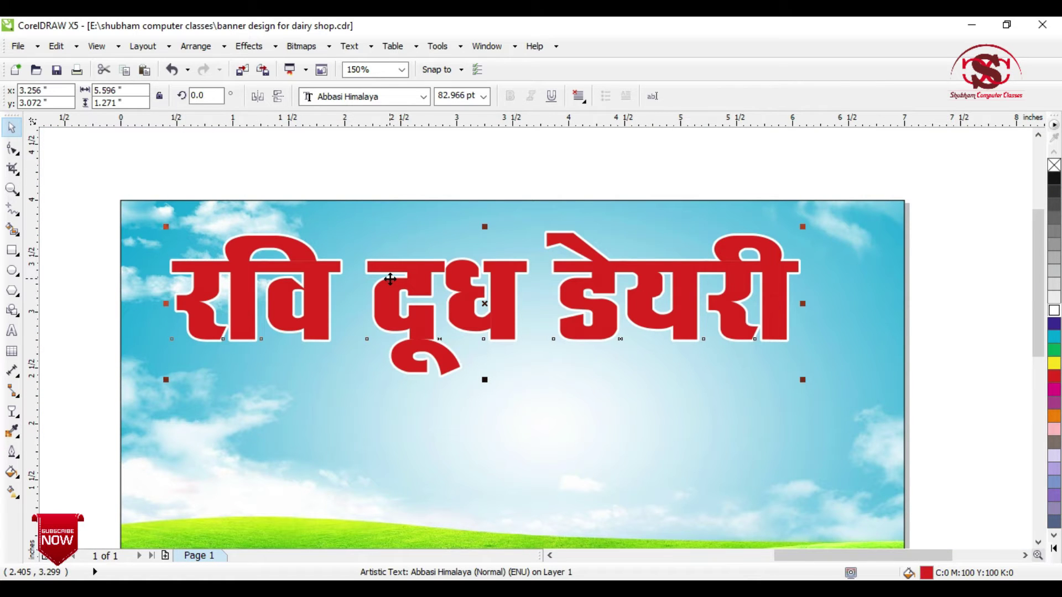
pyautogui.press('F12')
pyautogui.click(445, 219)
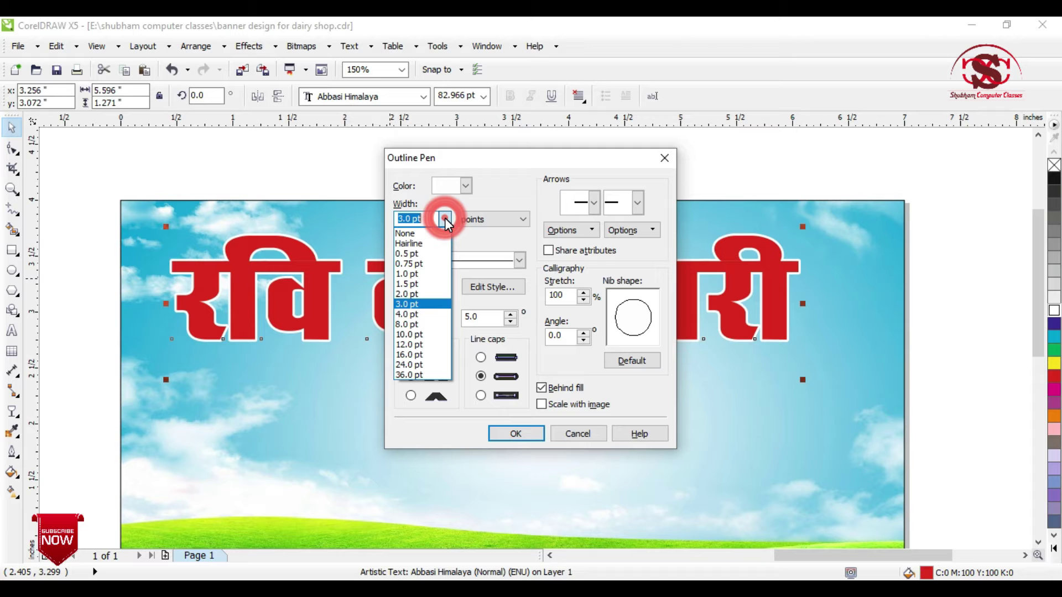
pyautogui.press('BackSpace')
pyautogui.click(446, 220)
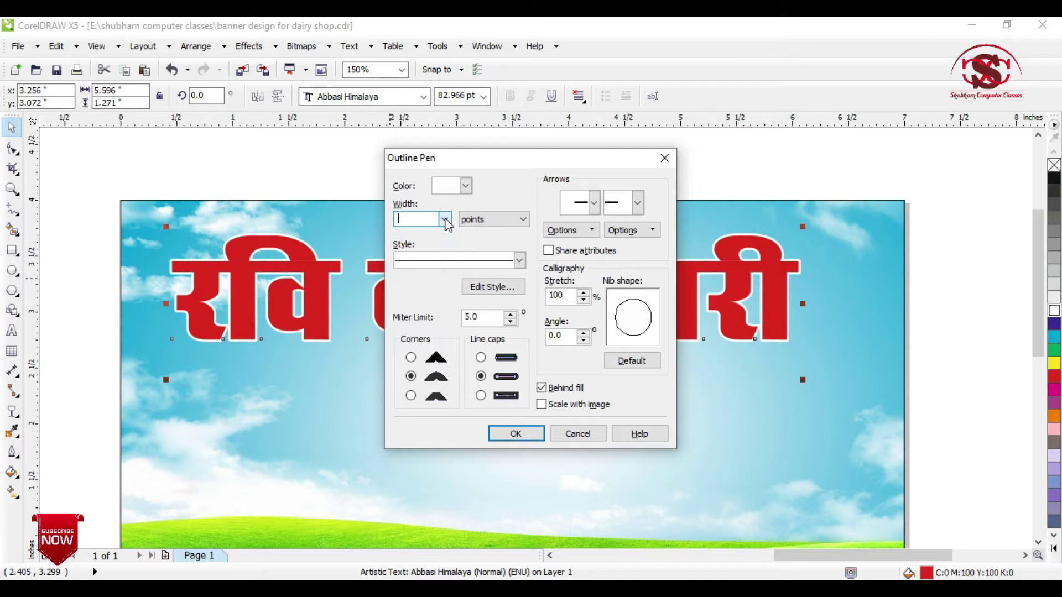
pyautogui.write('8')
pyautogui.press('Return')
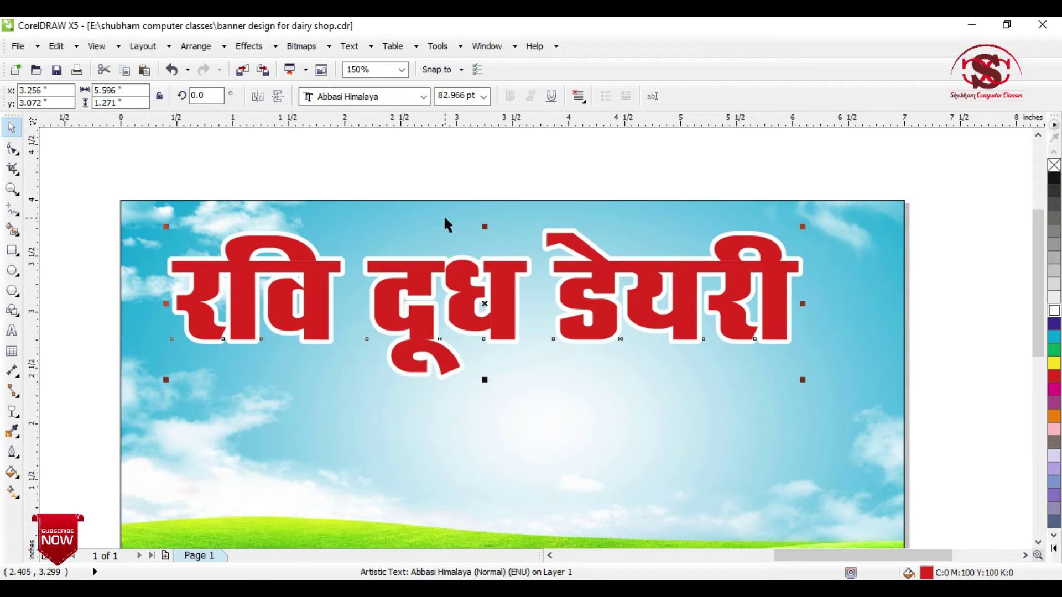
# Step: Center the dairy name title horizontally on the banner background and shift it slightly down
pyautogui.keyDown('shift'); pyautogui.click(571, 412); pyautogui.keyUp('shift')
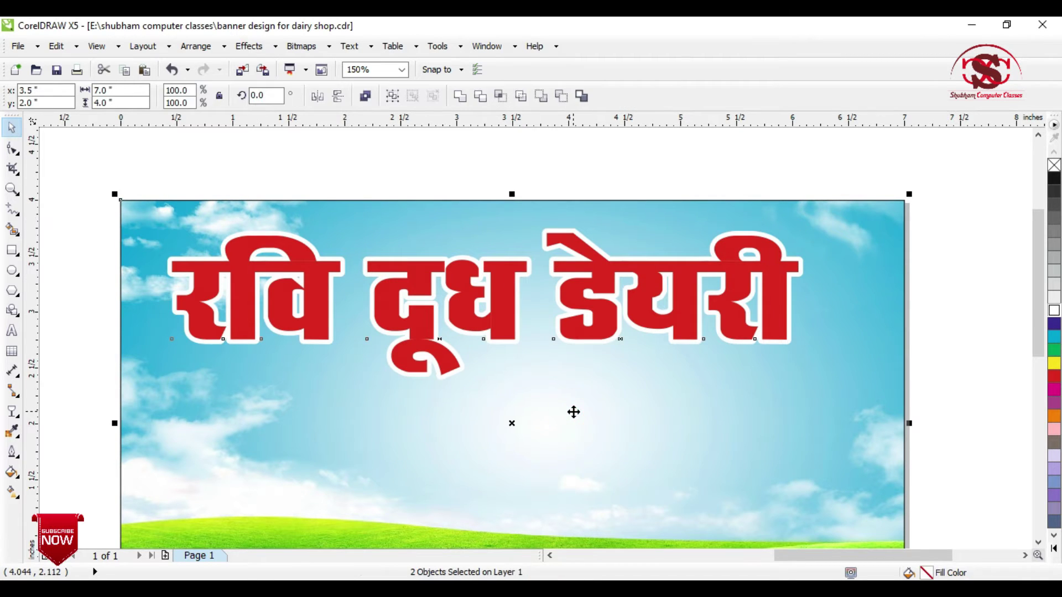
pyautogui.press('c')
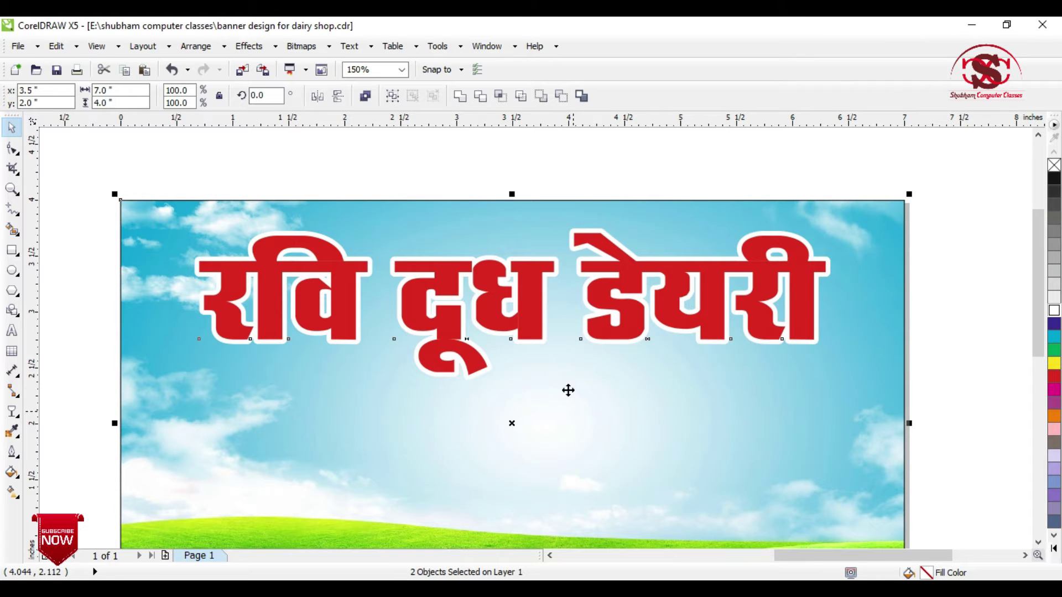
pyautogui.click(582, 173)
pyautogui.click(619, 293)
pyautogui.scroll(2, 618, 315)
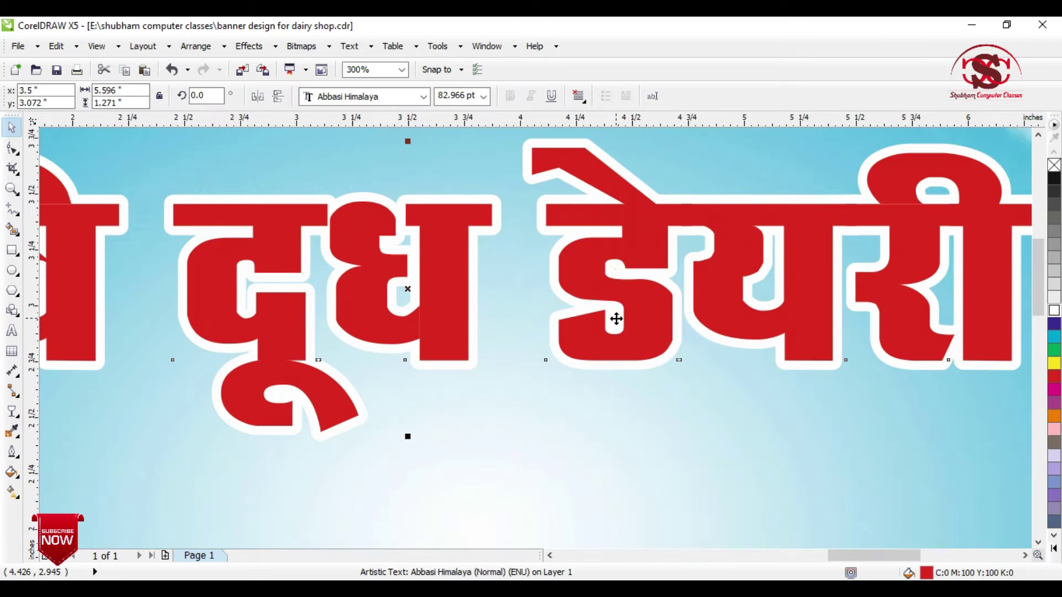
pyautogui.moveTo(622, 335); pyautogui.dragTo(624, 339)
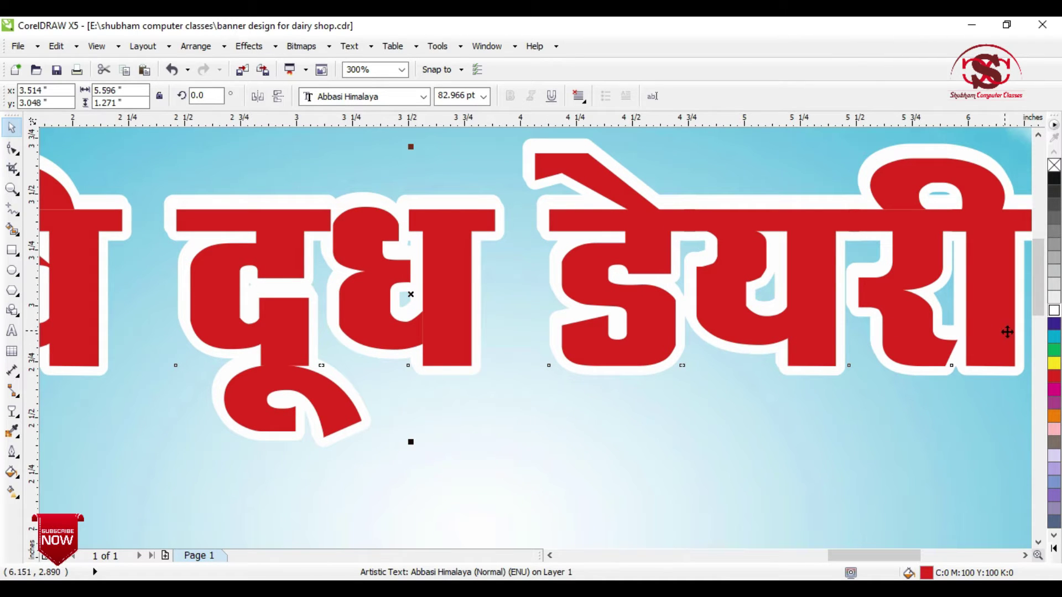
# Step: Give the copied dairy title a green fill and green outline, and place it behind the red title
pyautogui.click(1055, 351)
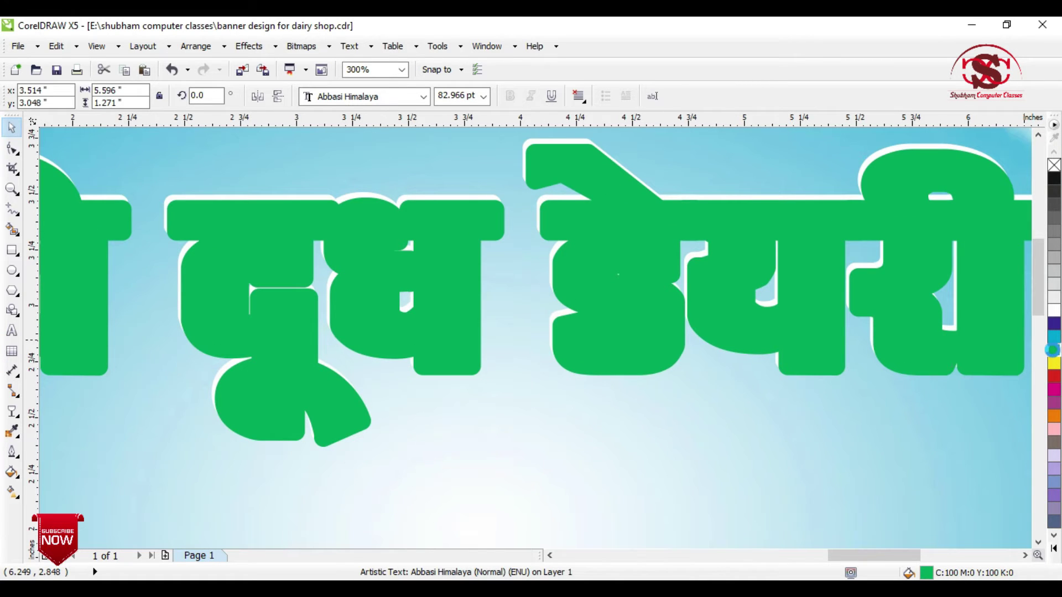
pyautogui.click(1054, 352)
pyautogui.hotkey('ctrl', 'pagedown')
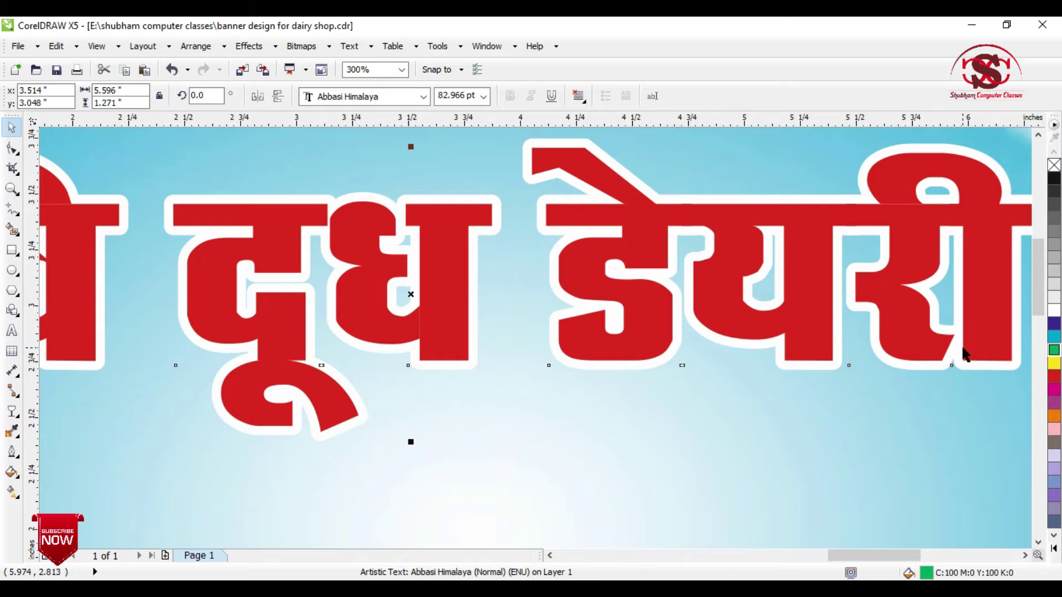
# Step: Offset the green title copy slightly down and to the right of the red title as a drop shadow
pyautogui.scroll(1, 407, 301)
pyautogui.moveTo(409, 280); pyautogui.dragTo(424, 296)
pyautogui.scroll(-3, 423, 284)
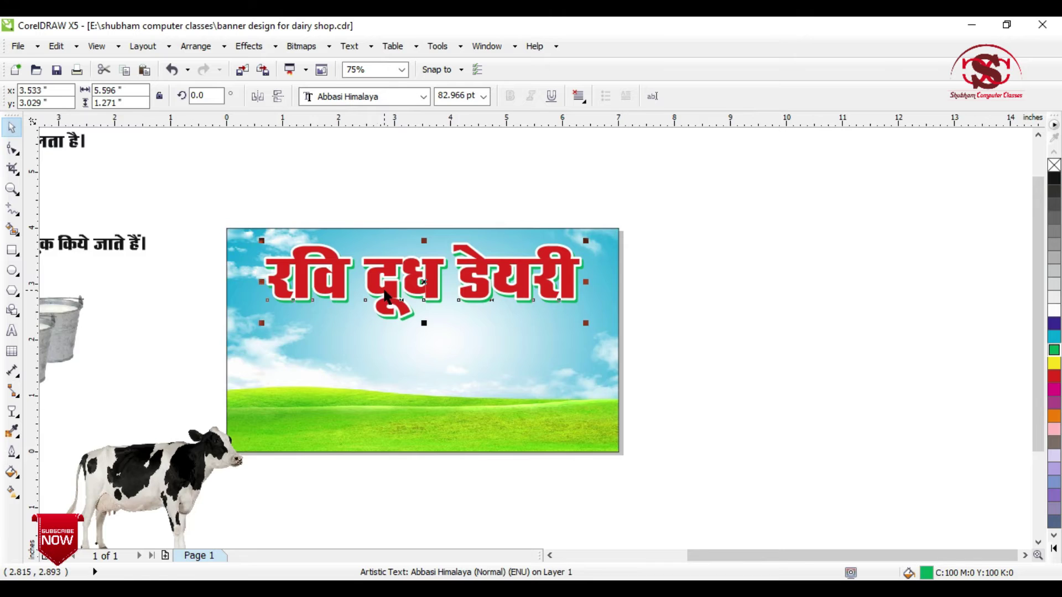
pyautogui.scroll(1, 385, 297)
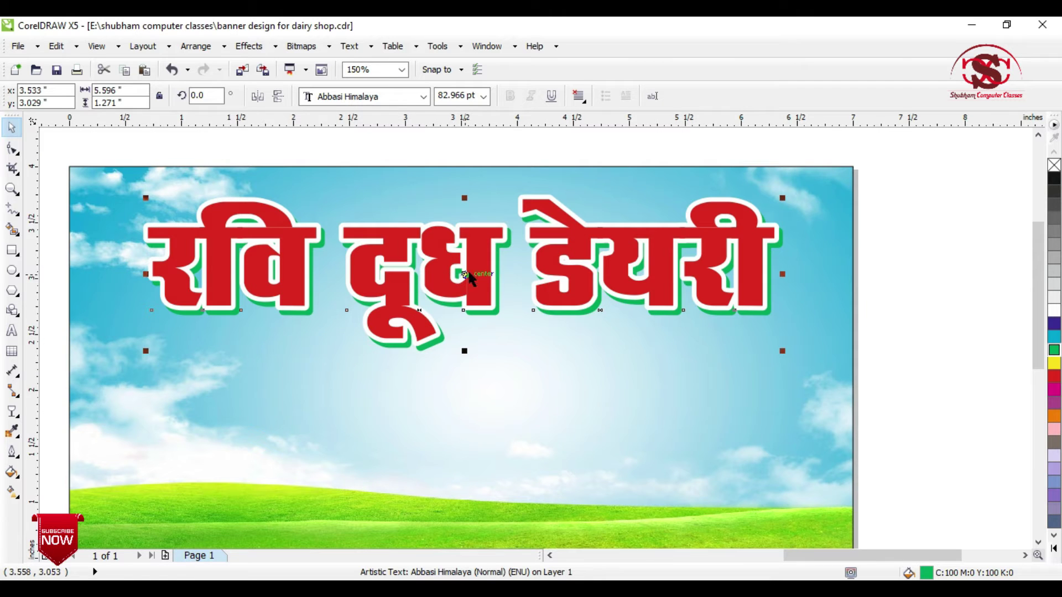
pyautogui.scroll(1, 466, 272)
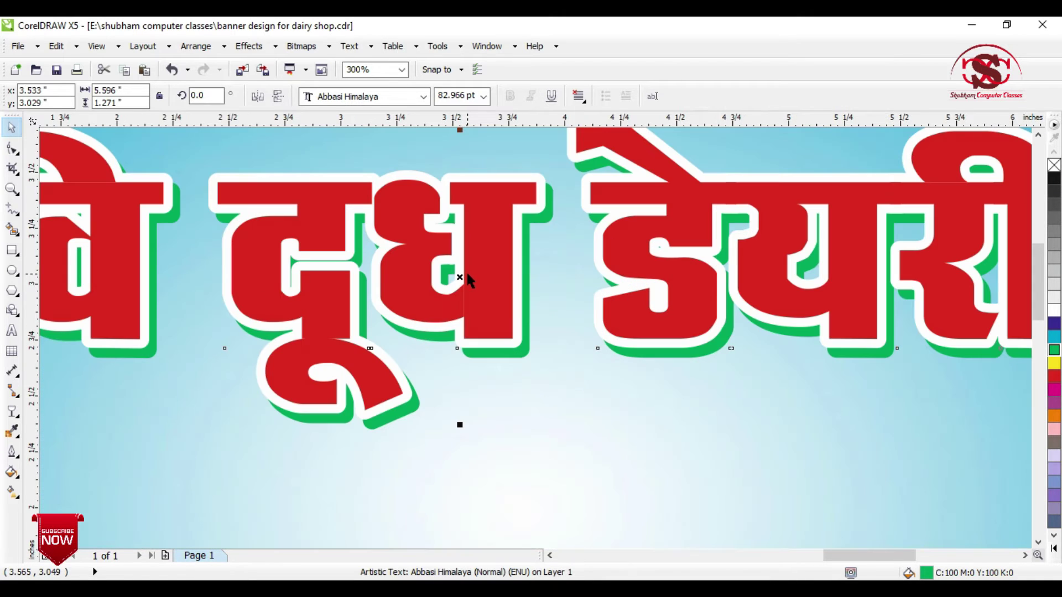
pyautogui.moveTo(462, 279); pyautogui.dragTo(464, 280)
pyautogui.scroll(-2, 464, 280)
# Step: Widen the red title and its green shadow together to about 5.93 inches, then group and center them horizontally on the background
pyautogui.moveTo(759, 203); pyautogui.dragTo(240, 356)
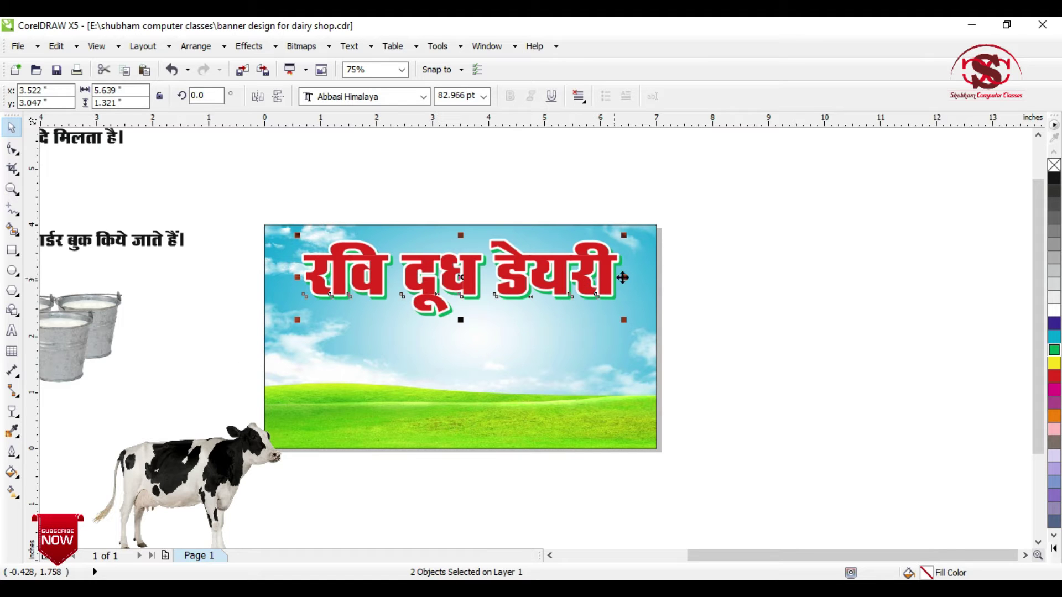
pyautogui.moveTo(624, 277); pyautogui.dragTo(633, 278)
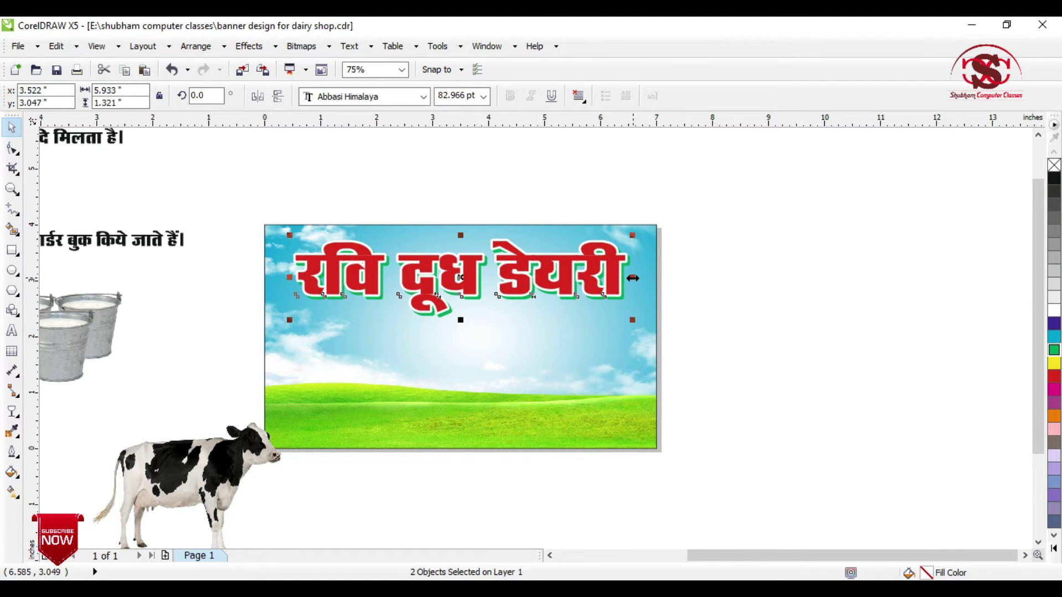
pyautogui.hotkey('ctrl', 'g')
pyautogui.keyDown('shift'); pyautogui.click(570, 358); pyautogui.keyUp('shift')
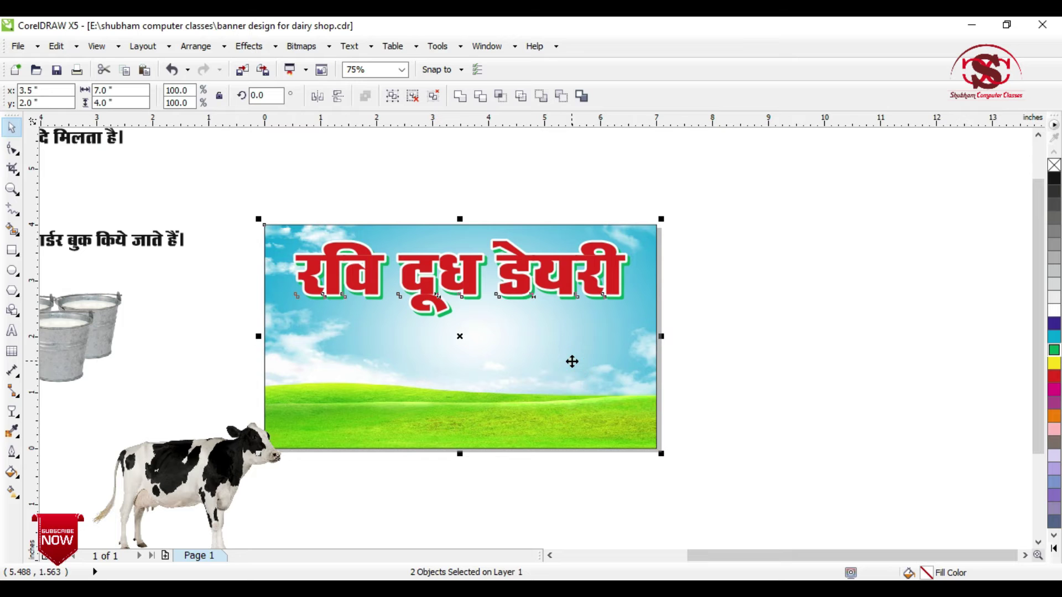
pyautogui.click(706, 362)
# Step: Move the grouped title slightly down on the banner, keeping it horizontally centered
pyautogui.scroll(-1, 696, 270)
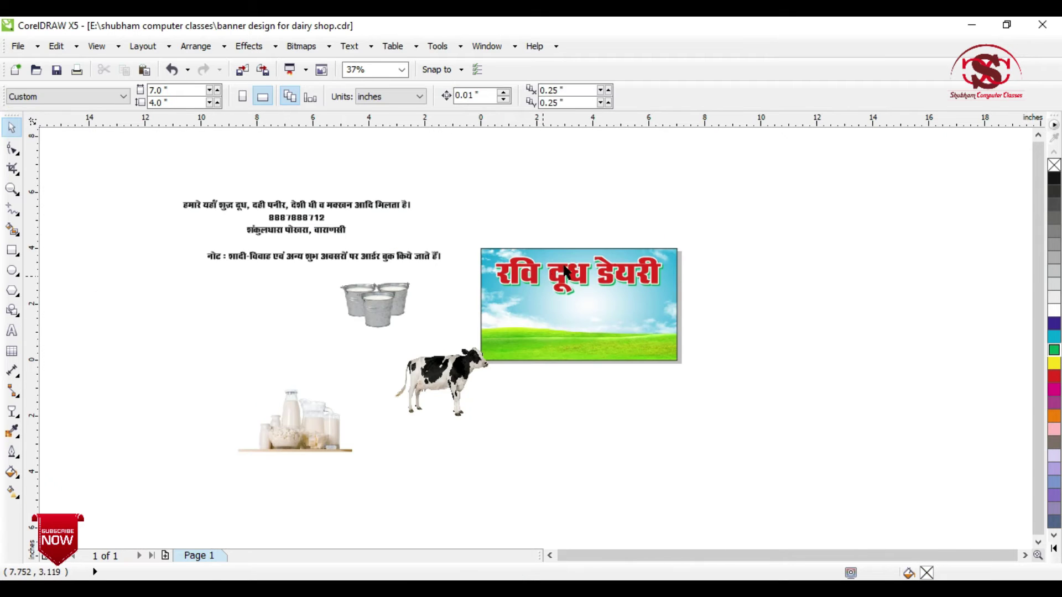
pyautogui.scroll(1, 572, 271)
pyautogui.moveTo(377, 206); pyautogui.dragTo(832, 381)
pyautogui.scroll(1, 635, 271)
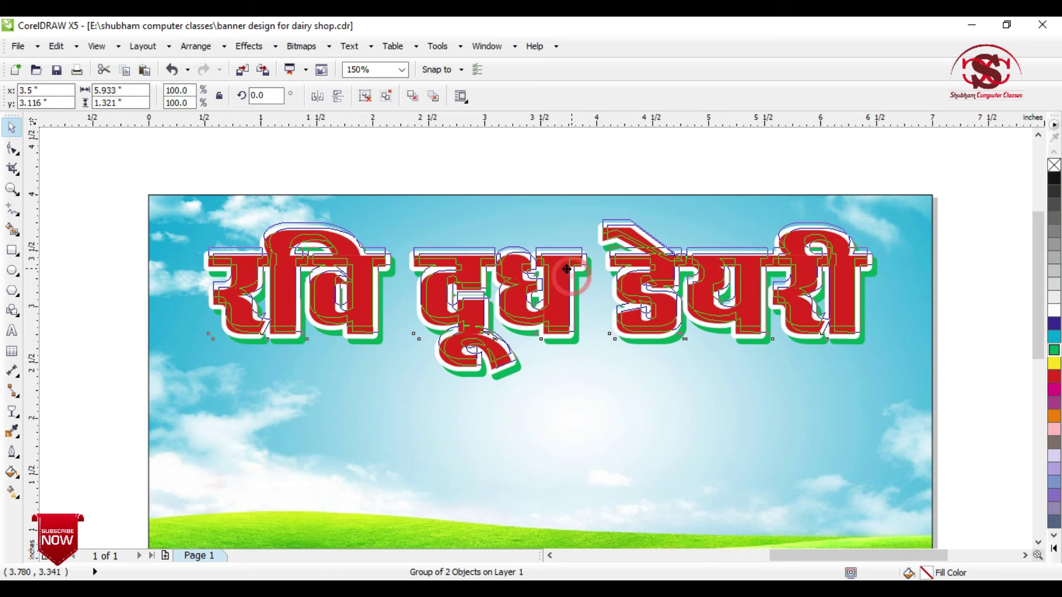
pyautogui.click(449, 247)
pyautogui.scroll(-2, 449, 249)
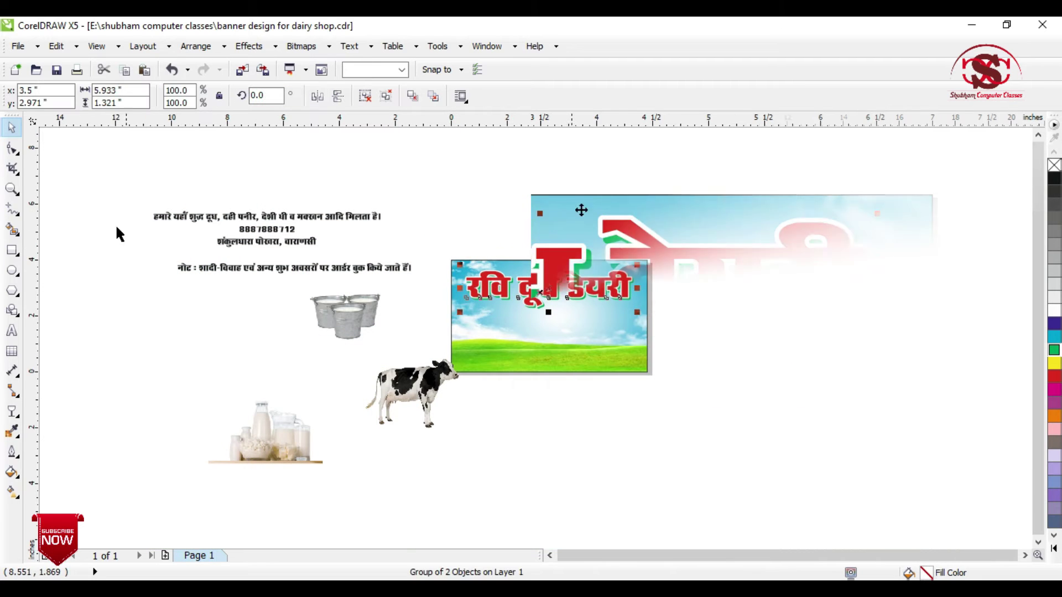
# Step: Move the phone number text above the banner, set its font to Arial Black and put "#" in front of it
pyautogui.moveTo(267, 230); pyautogui.dragTo(627, 232)
pyautogui.scroll(4, 627, 230)
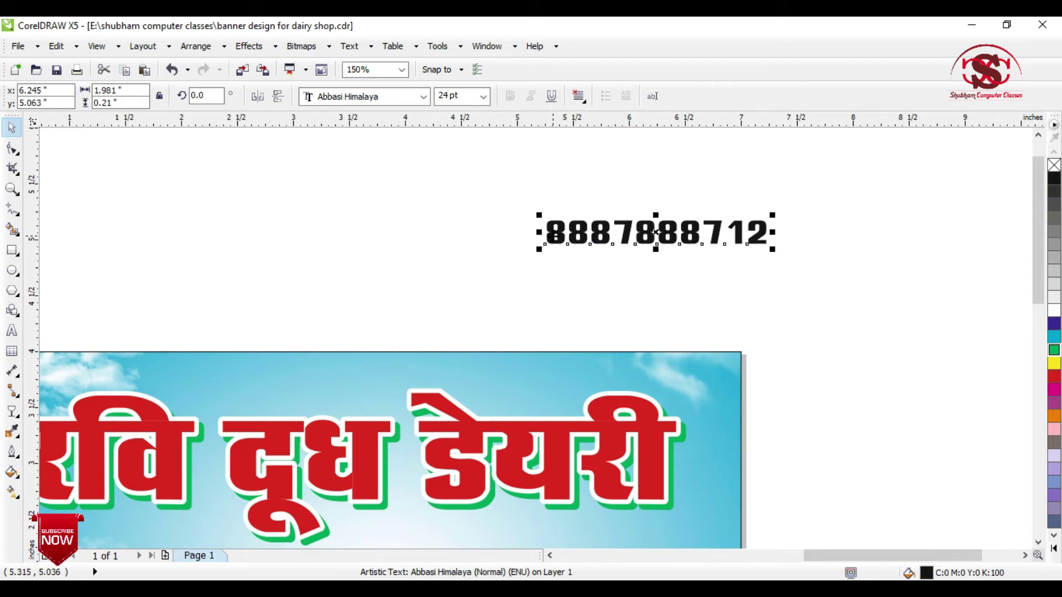
pyautogui.doubleClick(550, 232)
pyautogui.hotkey('ctrl', 'a')
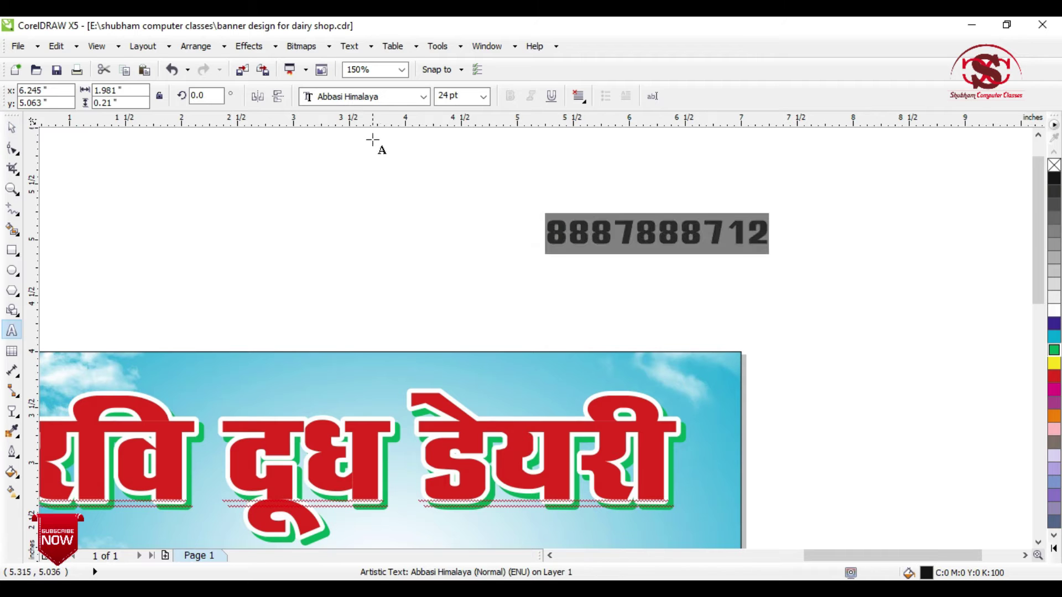
pyautogui.click(377, 102)
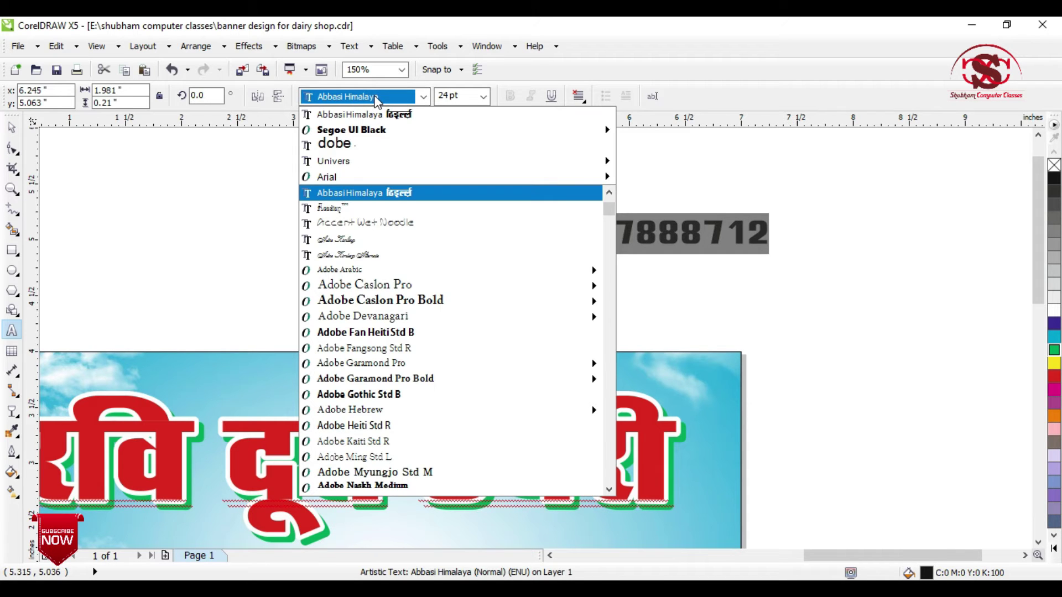
pyautogui.write('Arial B')
pyautogui.press('Return')
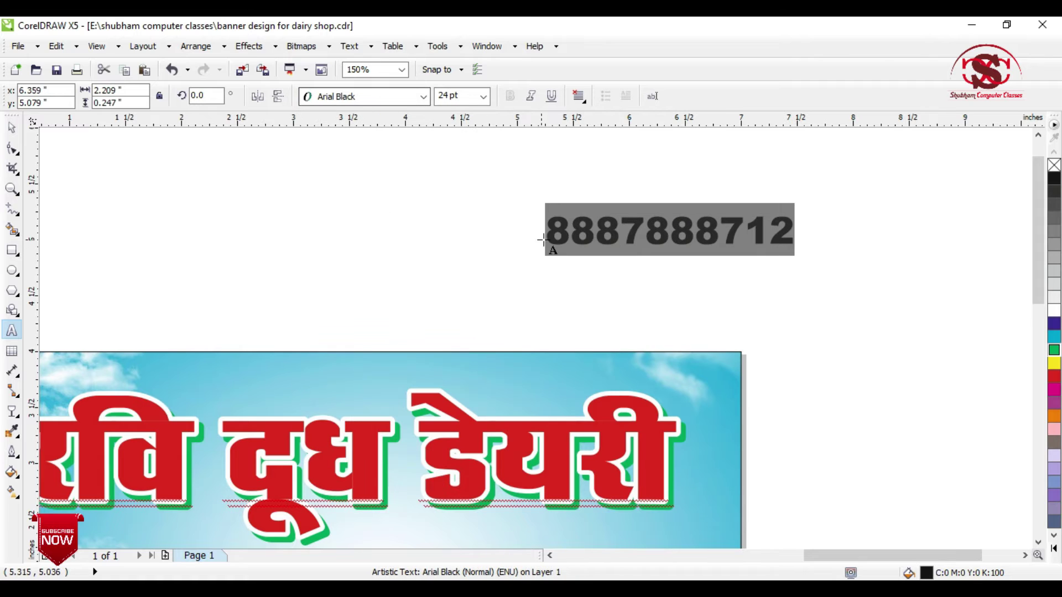
pyautogui.click(542, 239)
pyautogui.write('#')
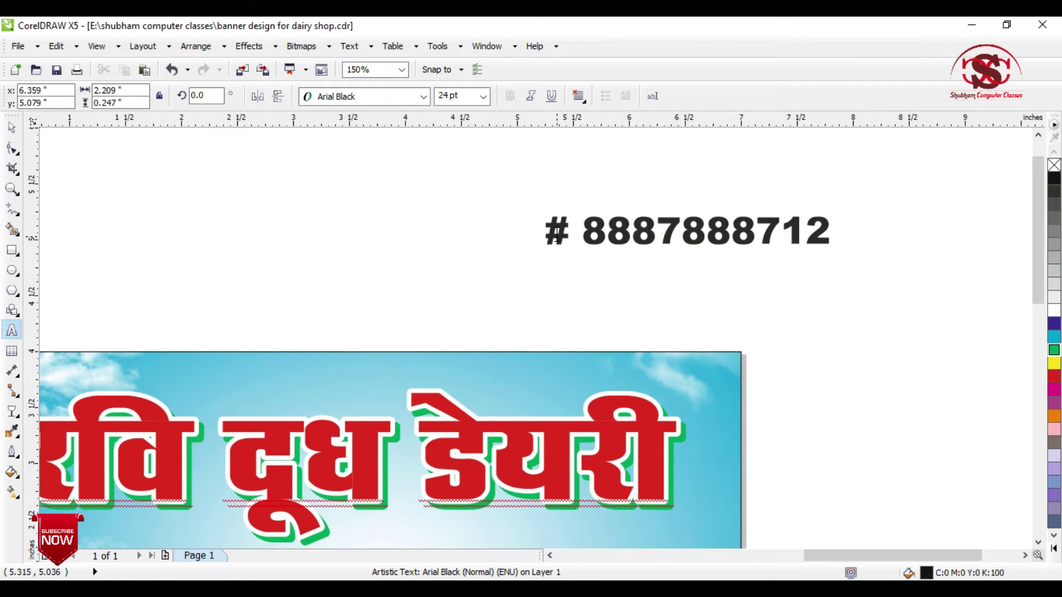
# Step: Shrink the phone number text to about 1.28 inches wide and place it in the banner's upper-right corner
pyautogui.click(12, 127)
pyautogui.moveTo(835, 251); pyautogui.dragTo(765, 235)
pyautogui.moveTo(671, 221); pyautogui.dragTo(680, 375)
pyautogui.scroll(-1, 715, 251)
pyautogui.scroll(1, 615, 336)
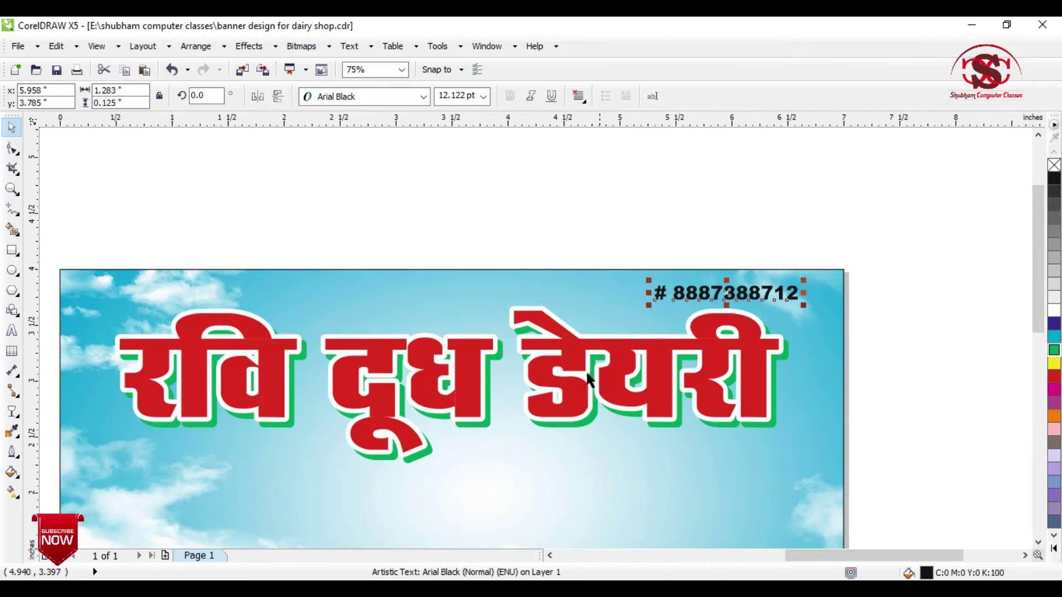
# Step: Lower the title group slightly and enlarge the phone number text above it to about 1.85 inches wide
pyautogui.click(563, 384)
pyautogui.moveTo(563, 384); pyautogui.dragTo(563, 400)
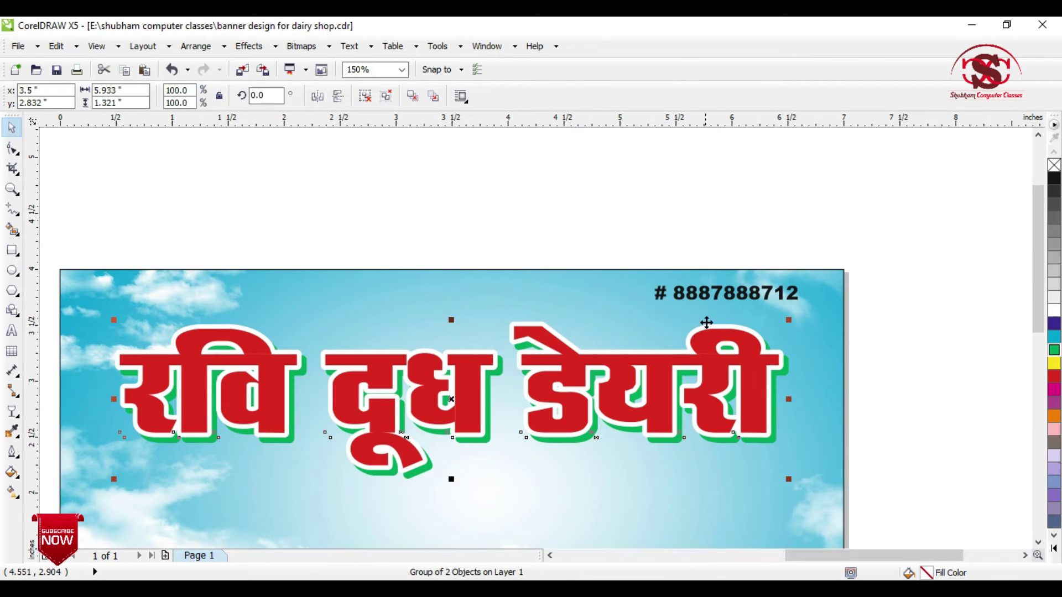
pyautogui.click(698, 303)
pyautogui.moveTo(647, 307); pyautogui.dragTo(586, 317)
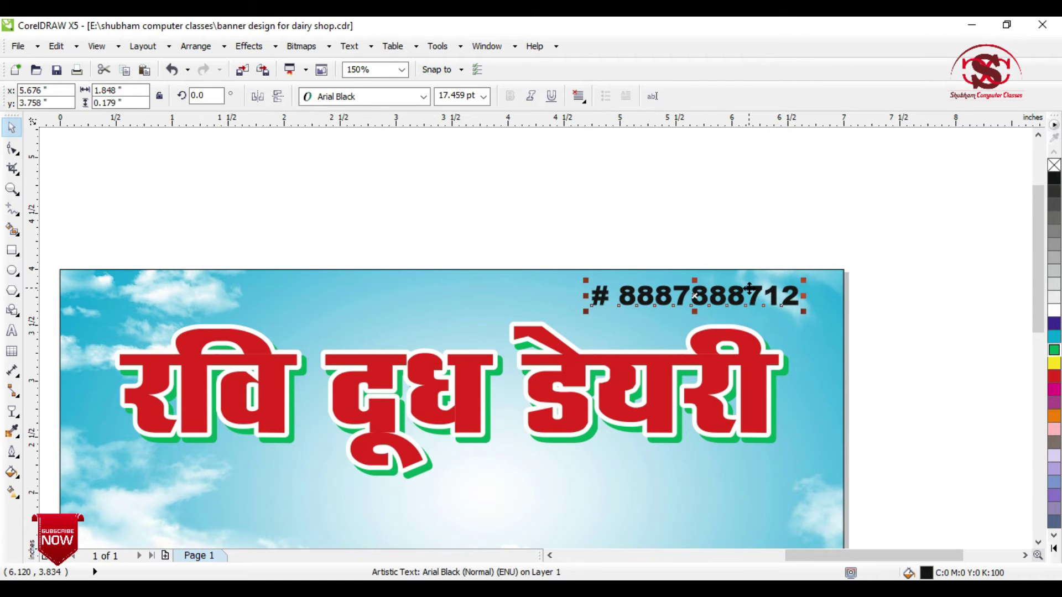
# Step: Fill the phone number text blue and give it a white 2 pt outline placed behind the fill
pyautogui.scroll(1, 749, 289)
pyautogui.click(1054, 325)
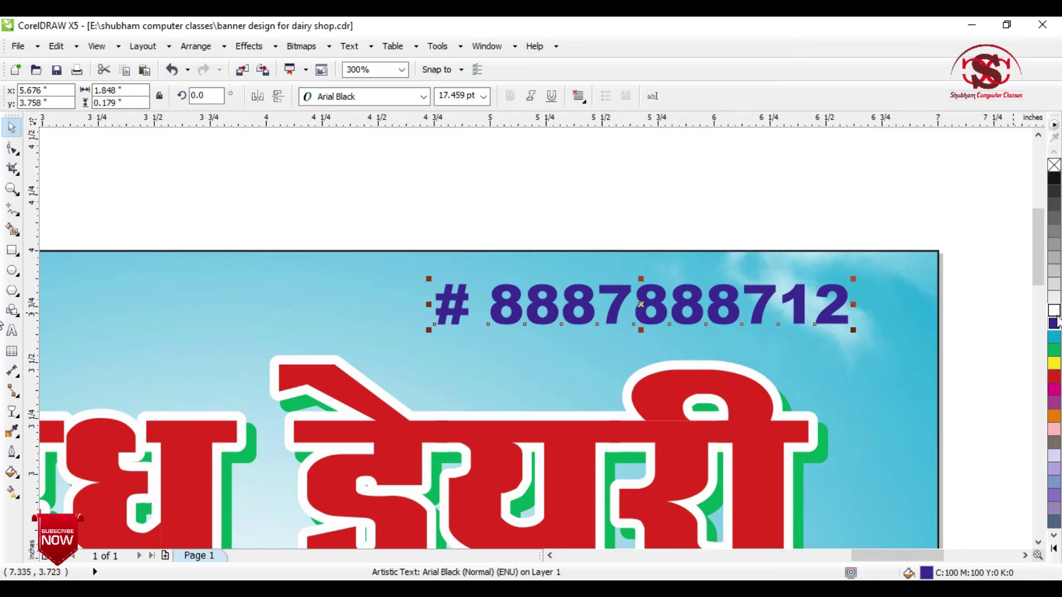
pyautogui.rightClick(1055, 311)
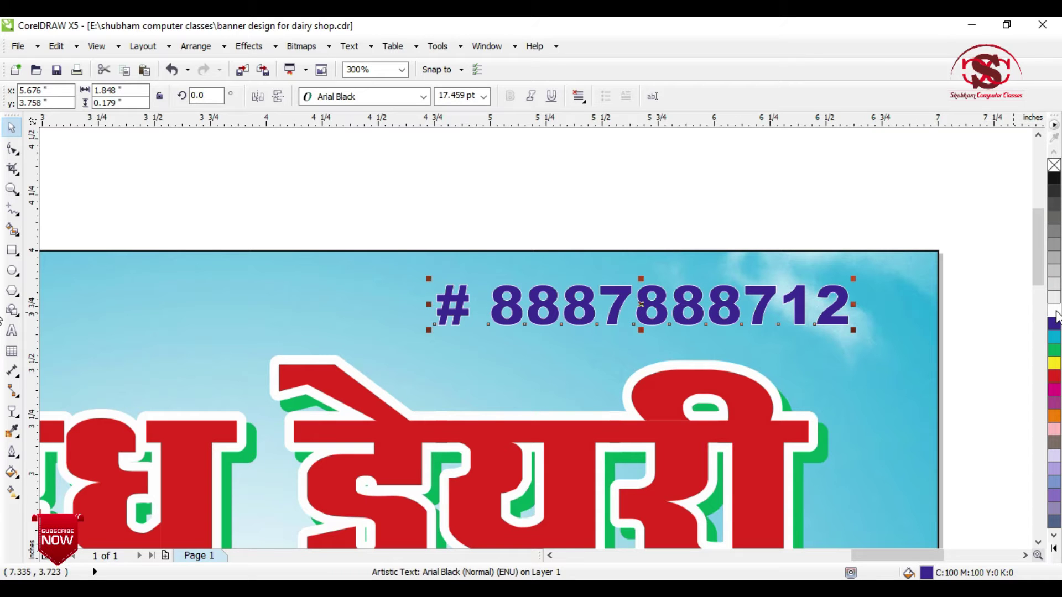
pyautogui.press('F12')
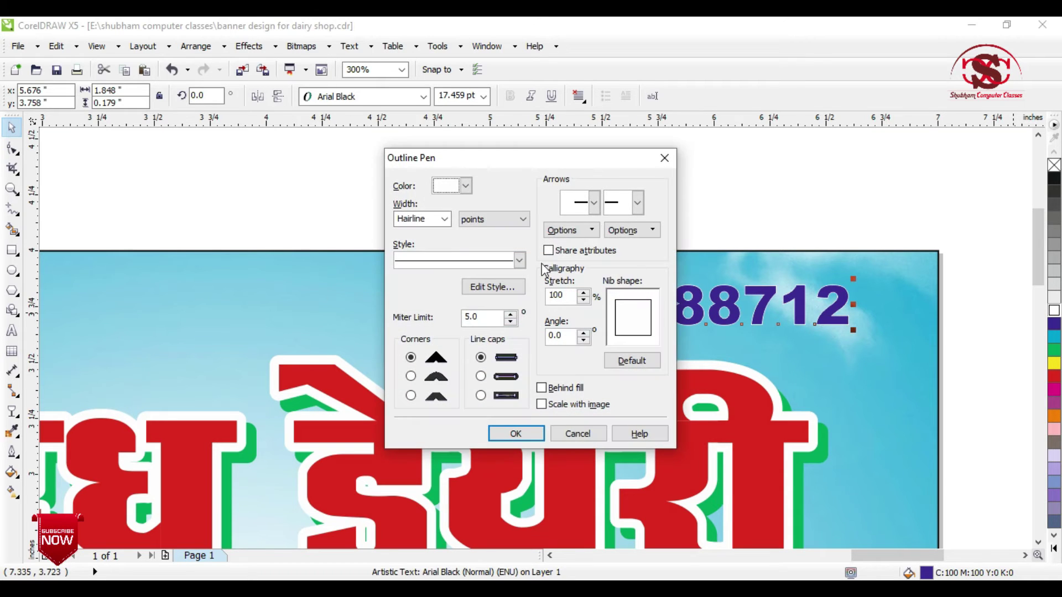
pyautogui.click(444, 219)
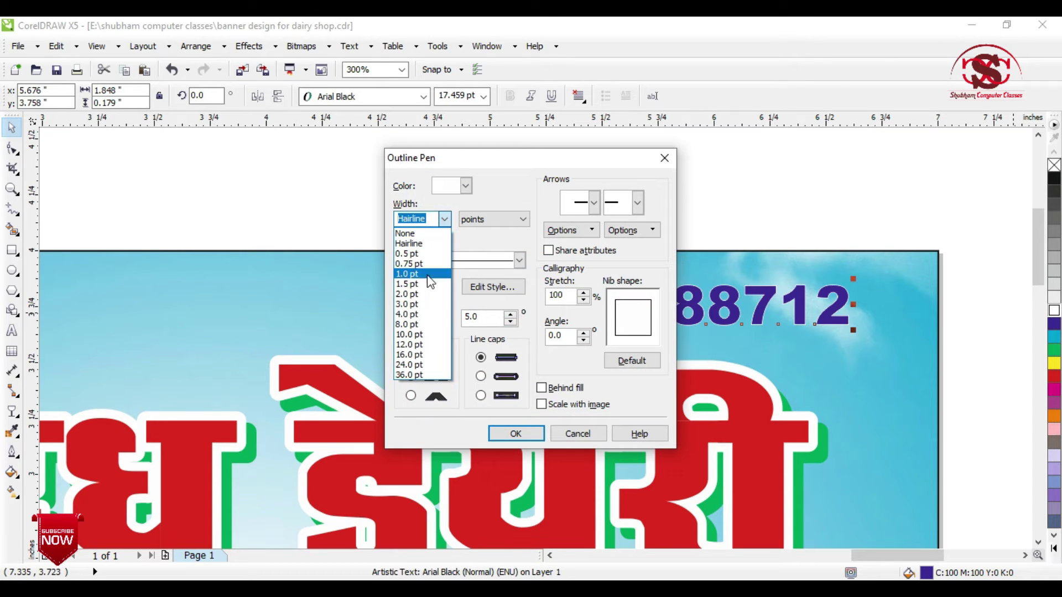
pyautogui.click(424, 295)
pyautogui.click(542, 389)
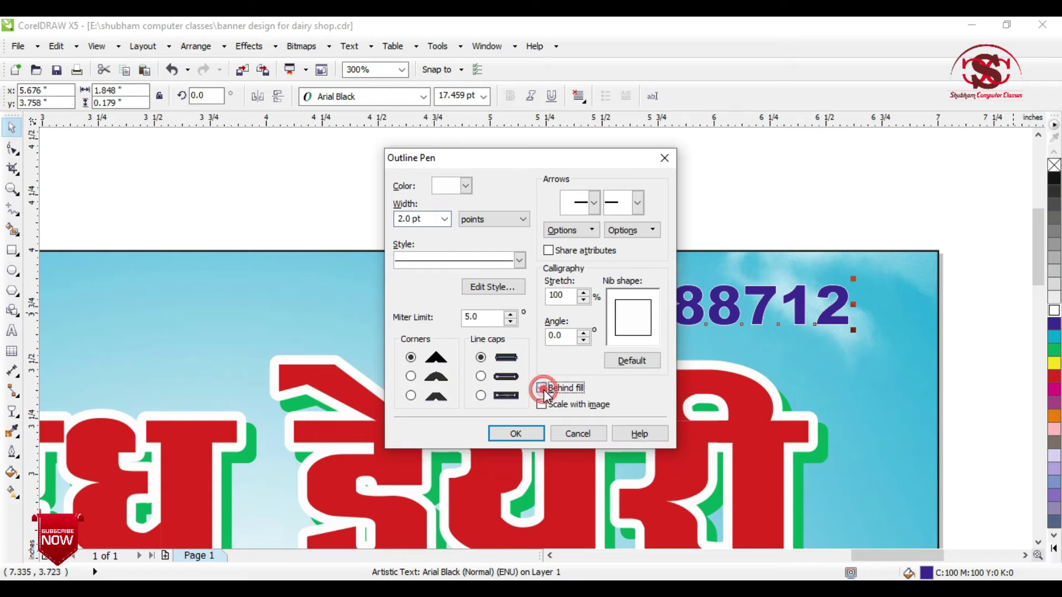
pyautogui.click(516, 433)
pyautogui.click(695, 194)
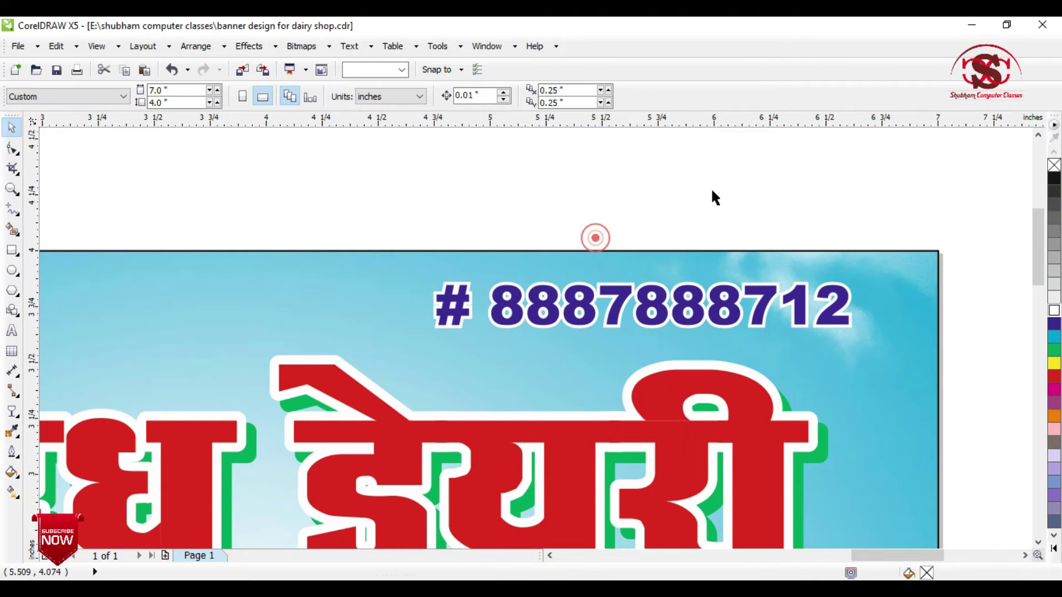
# Step: Change the phone number text's fill to purple
pyautogui.scroll(-1, 695, 195)
pyautogui.click(682, 252)
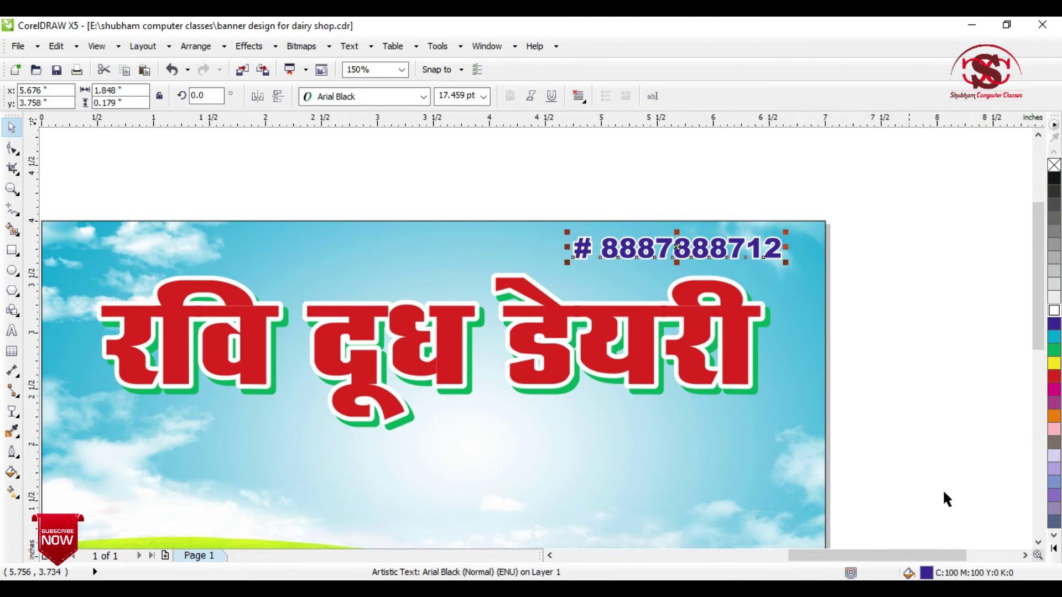
pyautogui.click(1054, 549)
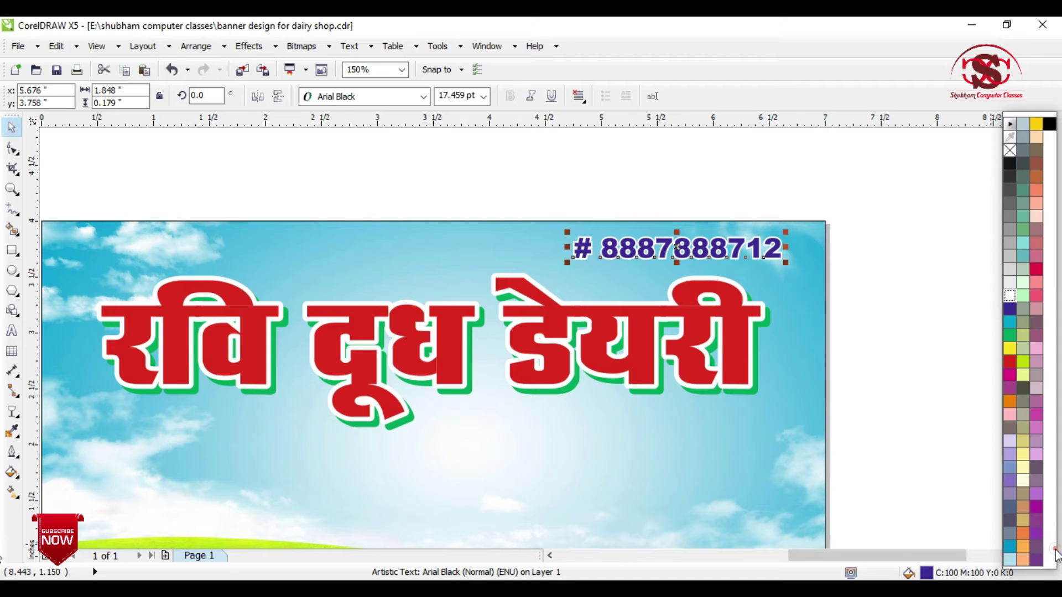
pyautogui.click(1038, 509)
pyautogui.click(890, 405)
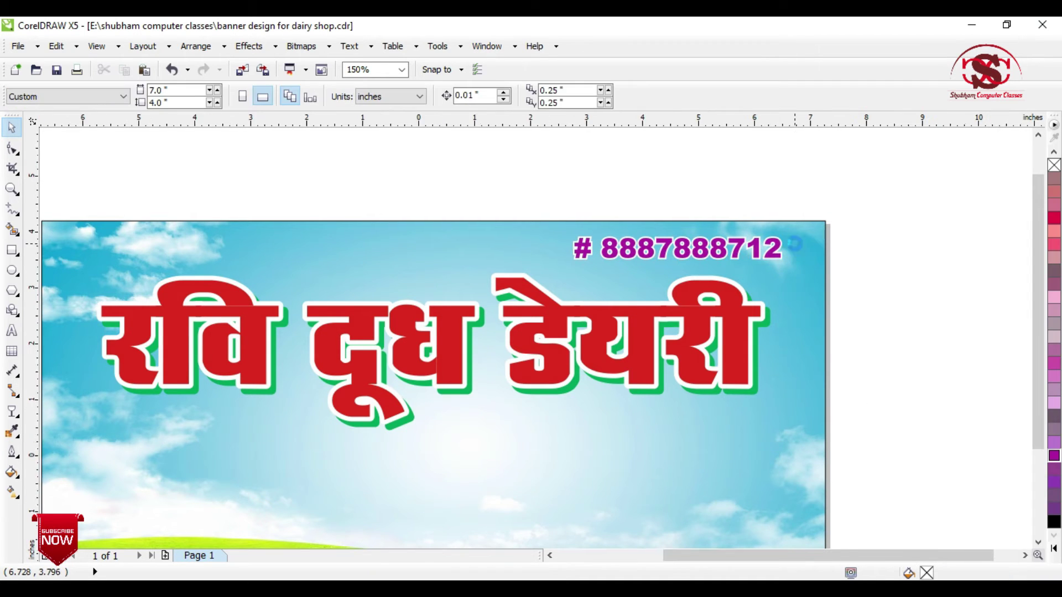
# Step: Place the Hindi product line below the title and scale it to about 6.2 inches wide to fit the banner
pyautogui.scroll(-2, 795, 243)
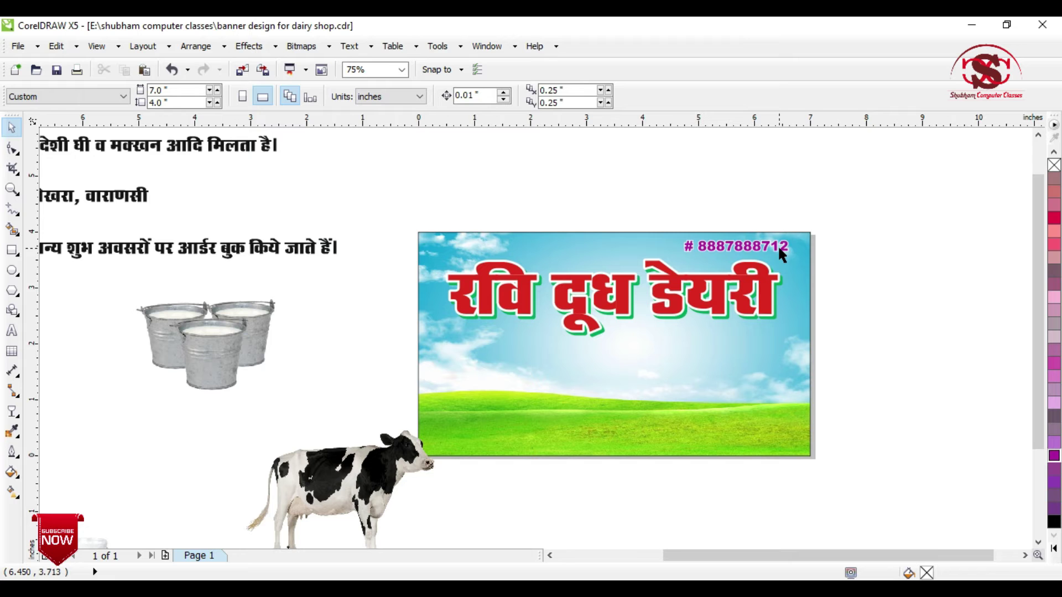
pyautogui.moveTo(175, 155); pyautogui.dragTo(771, 360)
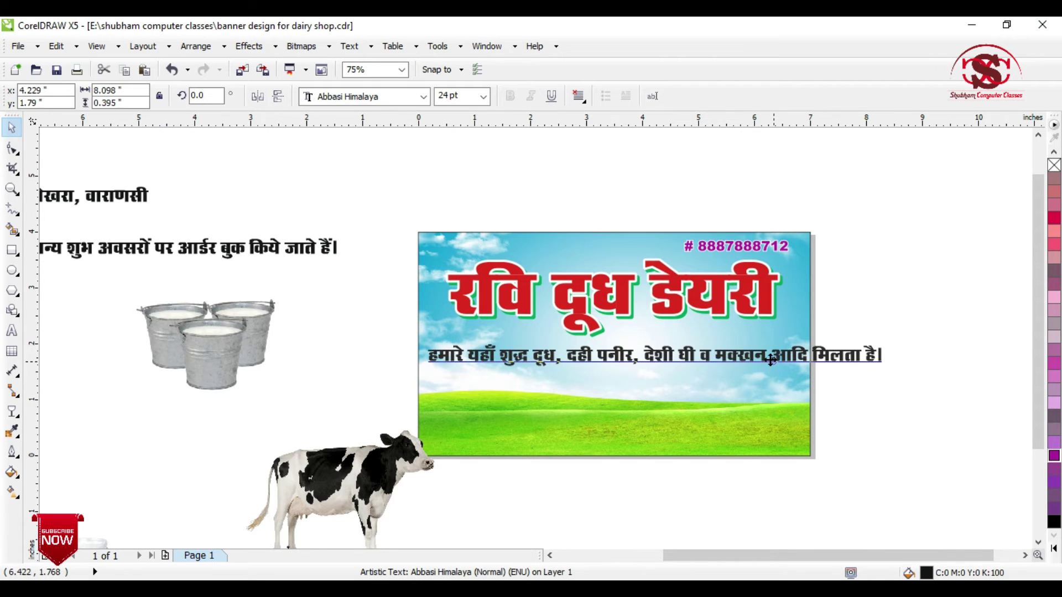
pyautogui.scroll(2, 738, 364)
pyautogui.scroll(-2, 709, 360)
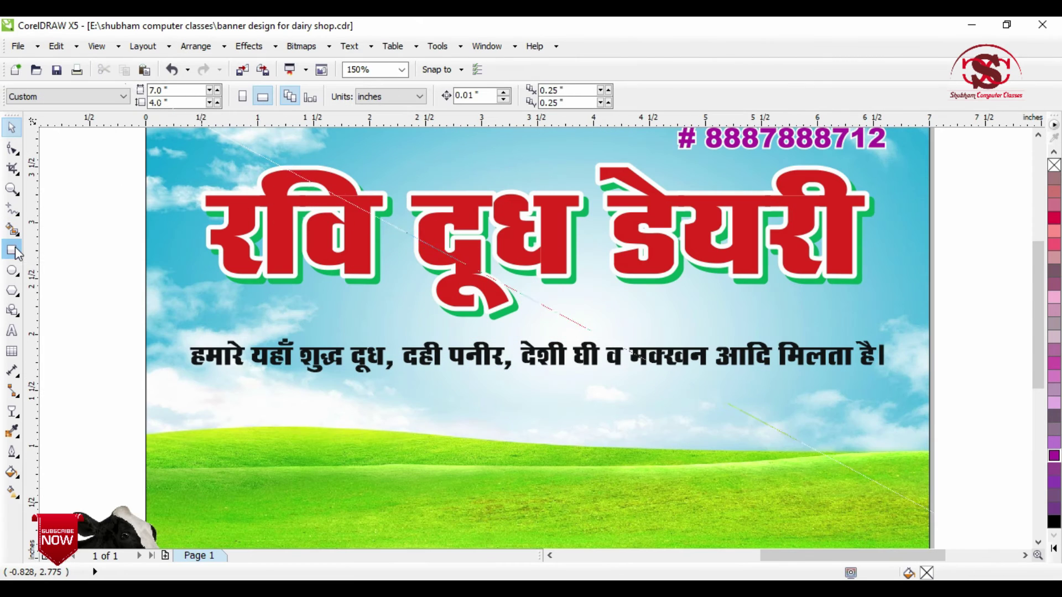
# Step: Draw a rectangle about 7.05 × 0.49 inches across the banner around the product line
pyautogui.click(13, 252)
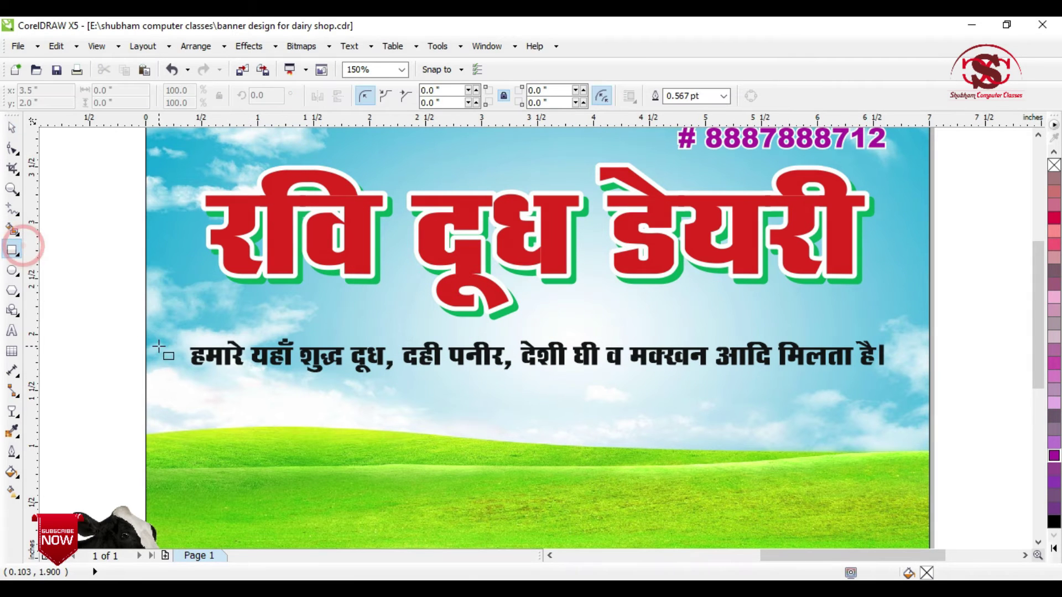
pyautogui.moveTo(141, 328); pyautogui.dragTo(929, 382)
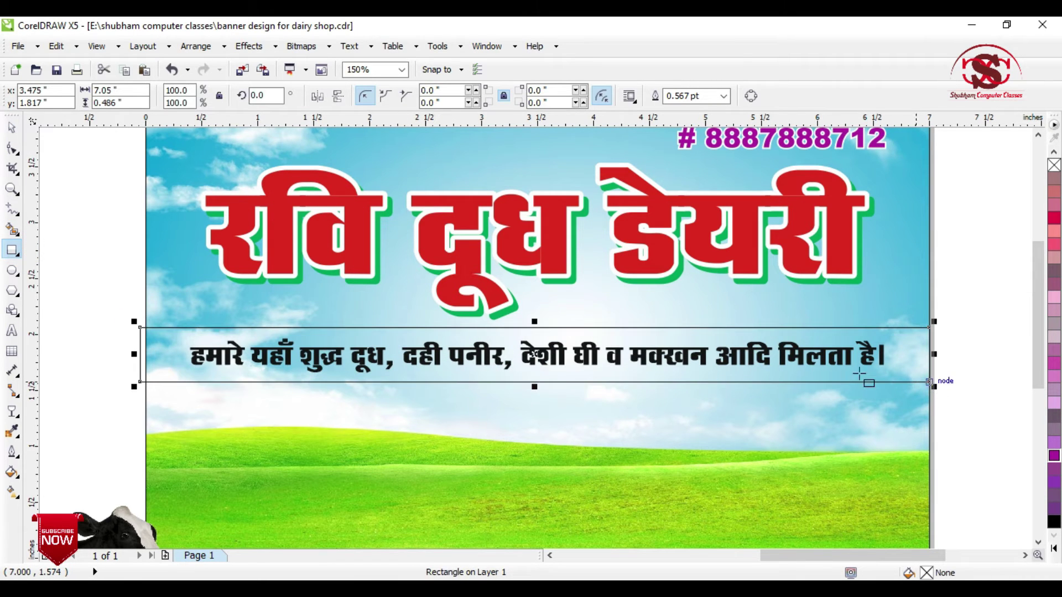
pyautogui.click(14, 130)
# Step: Start a custom linear fountain fill for the band rectangle with its start colour set to C100 M40 Y100 K0 green
pyautogui.scroll(-2, 602, 229)
pyautogui.scroll(2, 539, 293)
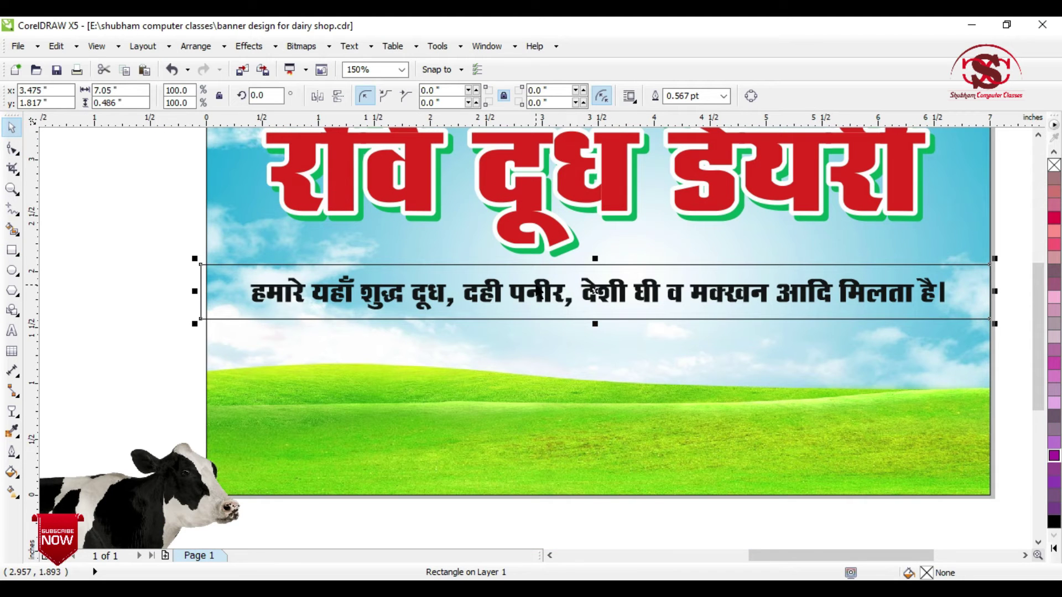
pyautogui.press('F11')
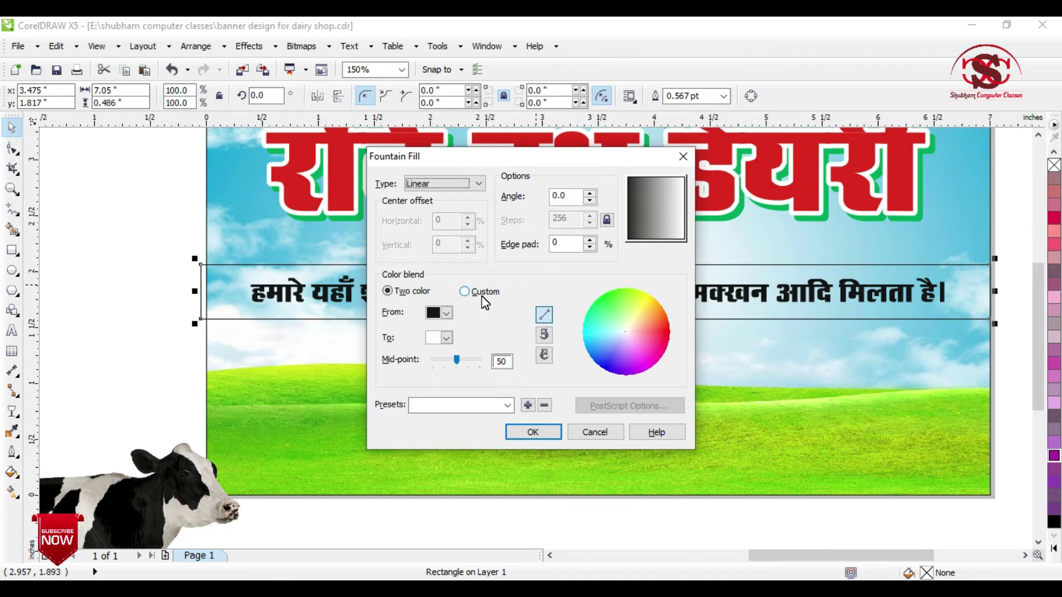
pyautogui.click(464, 292)
pyautogui.click(383, 335)
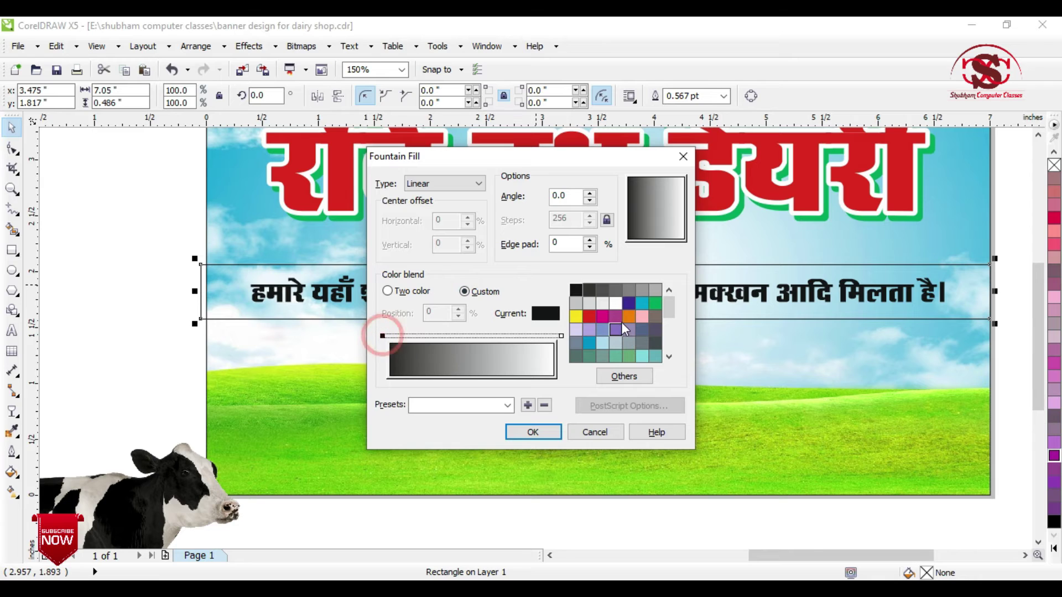
pyautogui.click(655, 304)
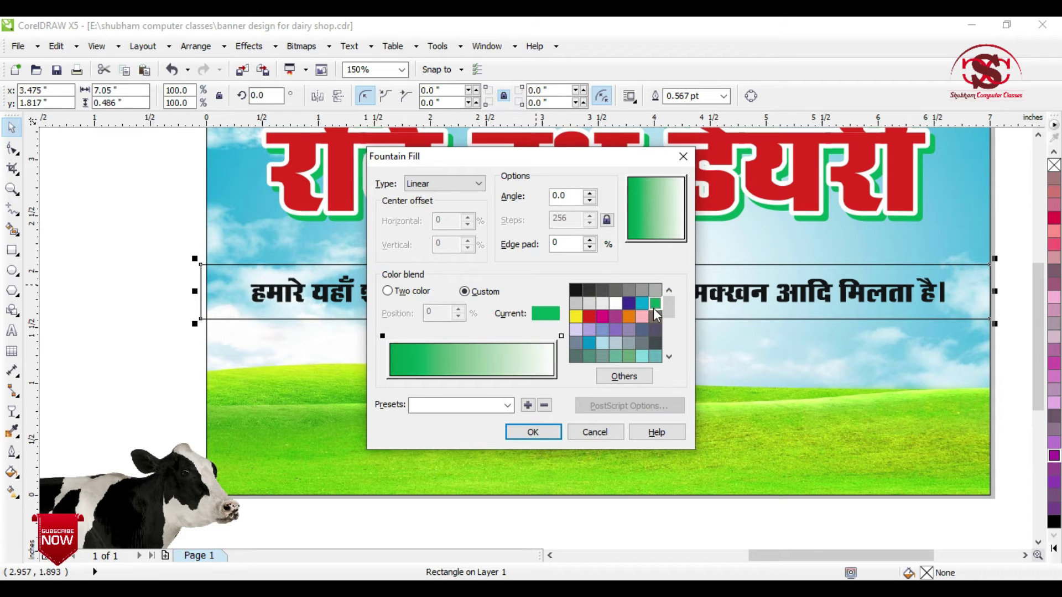
pyautogui.click(628, 377)
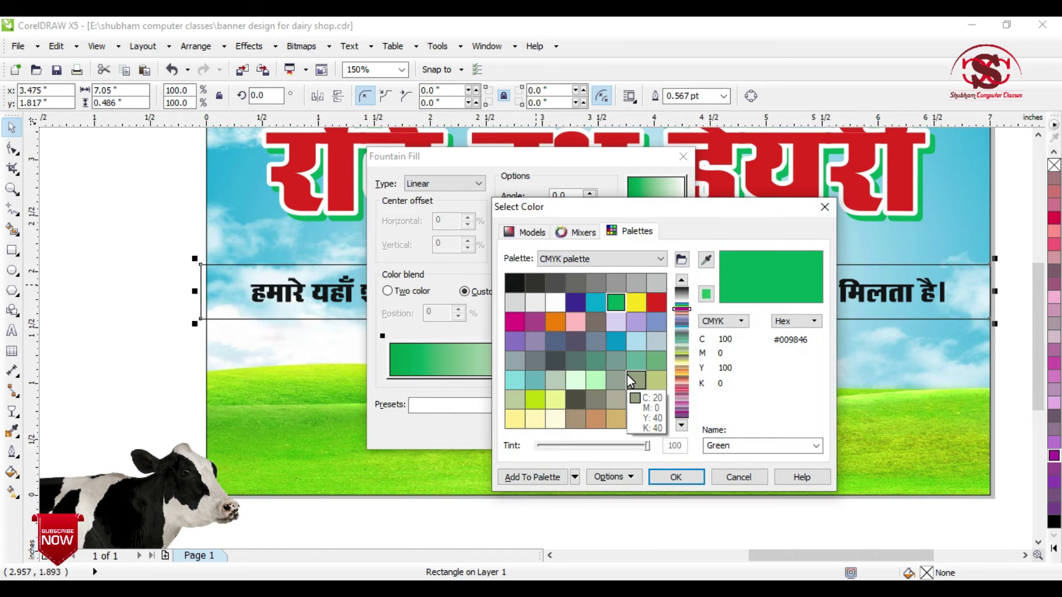
pyautogui.moveTo(589, 211); pyautogui.dragTo(510, 208)
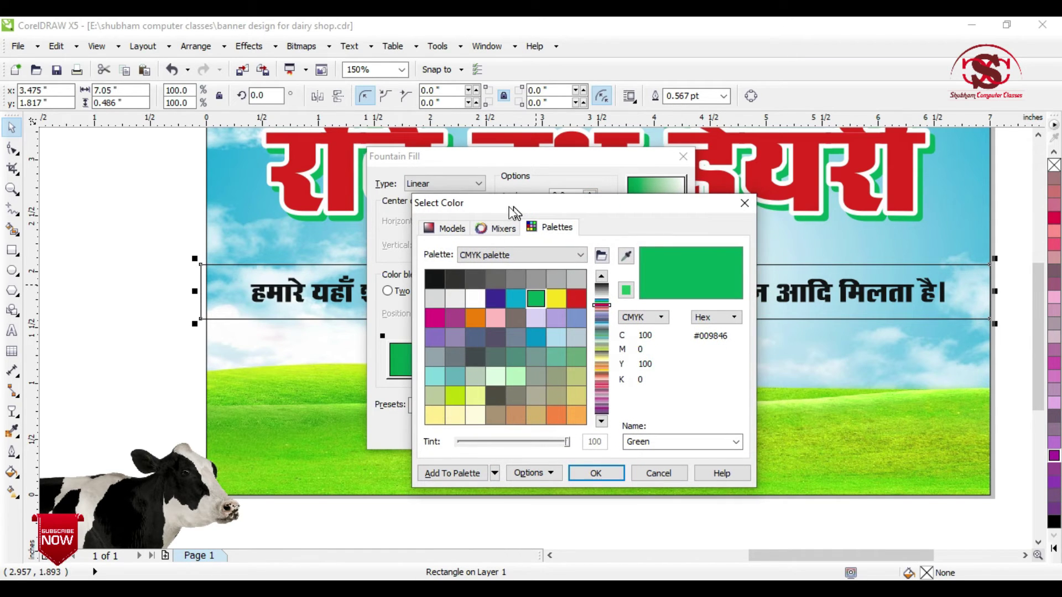
pyautogui.click(453, 232)
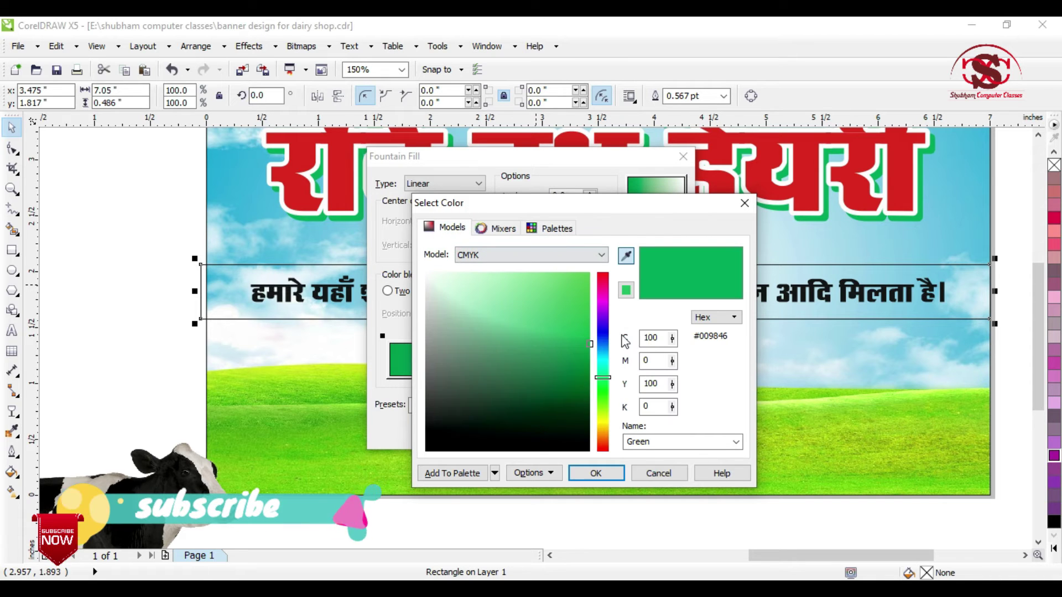
pyautogui.doubleClick(647, 361)
pyautogui.write('4')
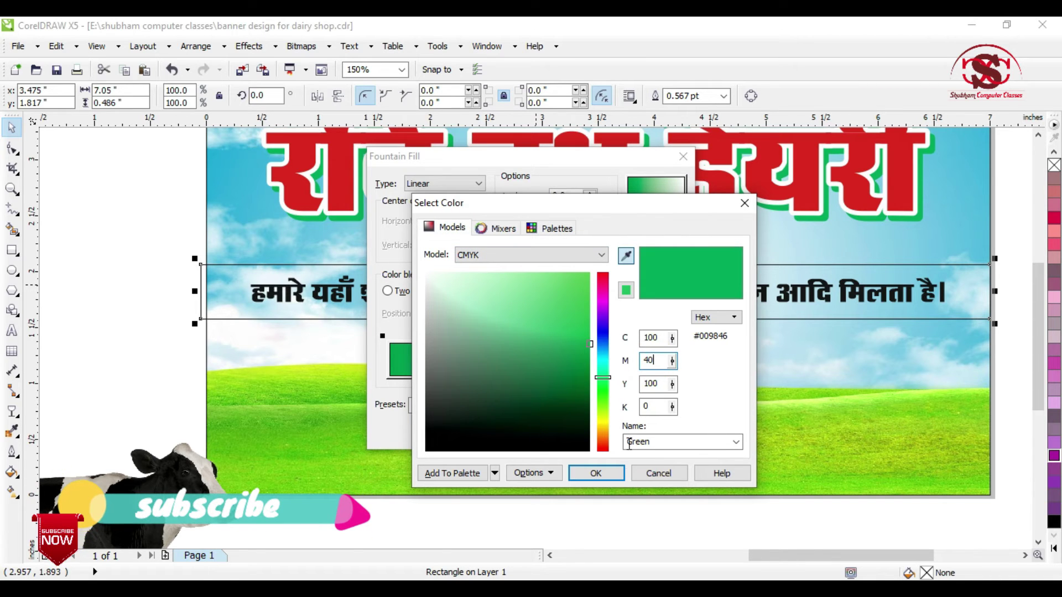
pyautogui.click(596, 473)
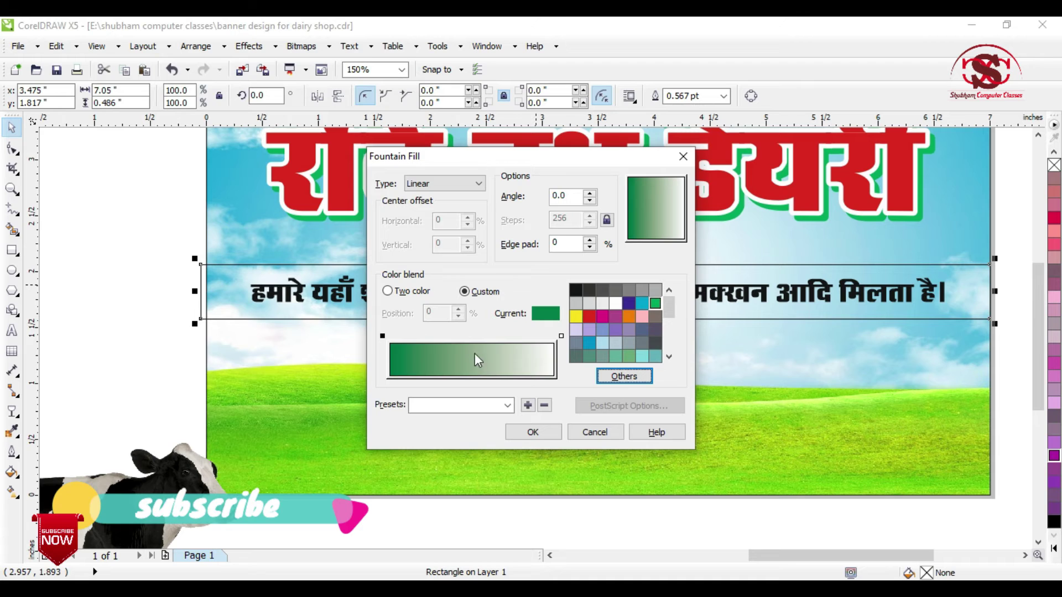
# Step: Add a bright green colour stop at 51% and apply the fountain fill with its end colour set to C100 M40 Y100 K0
pyautogui.click(654, 304)
pyautogui.moveTo(453, 334); pyautogui.dragTo(476, 343)
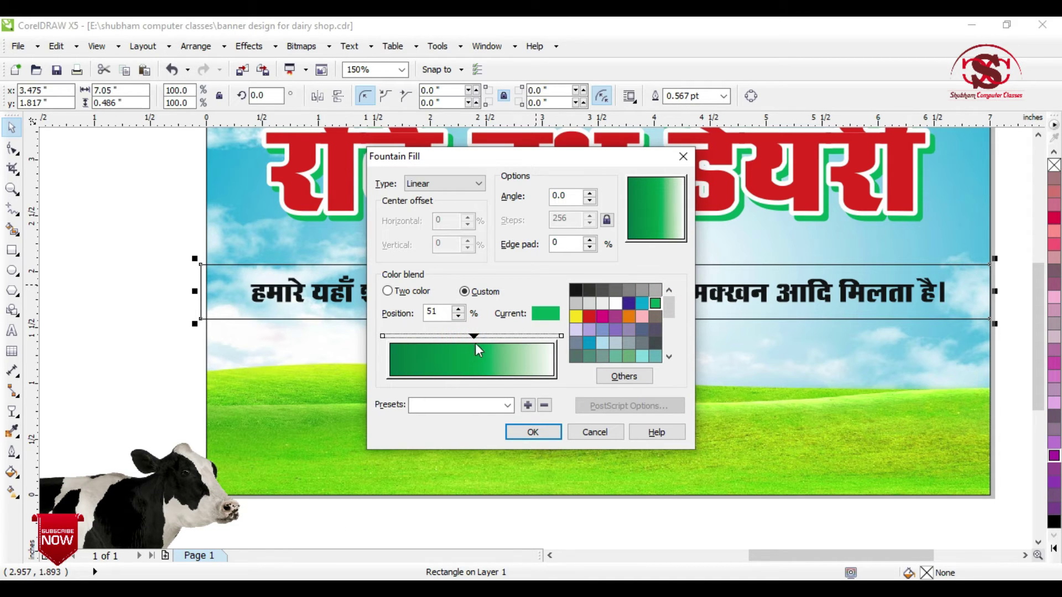
pyautogui.click(561, 336)
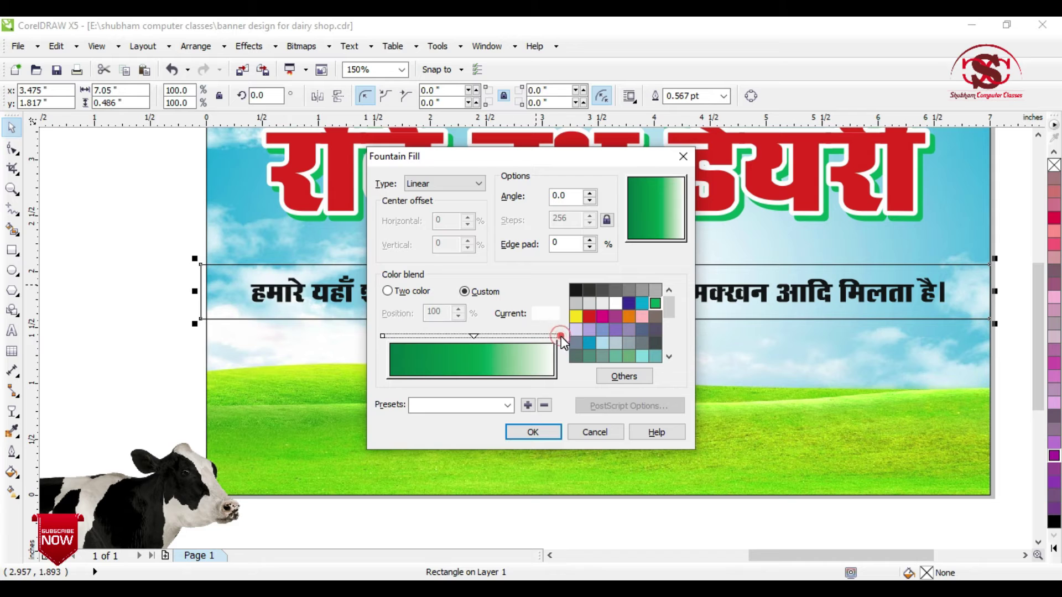
pyautogui.click(655, 305)
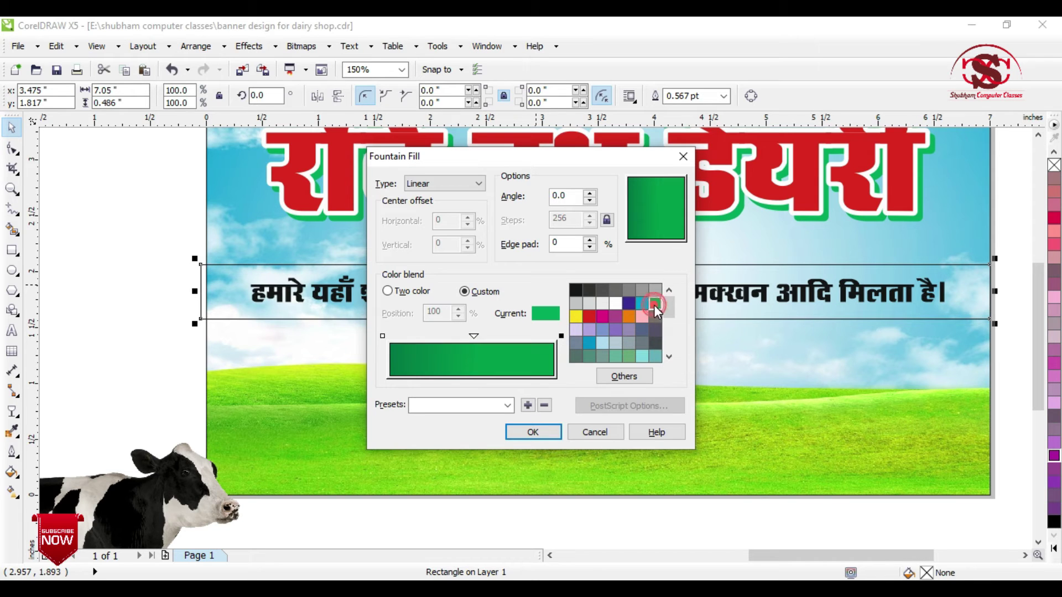
pyautogui.click(628, 377)
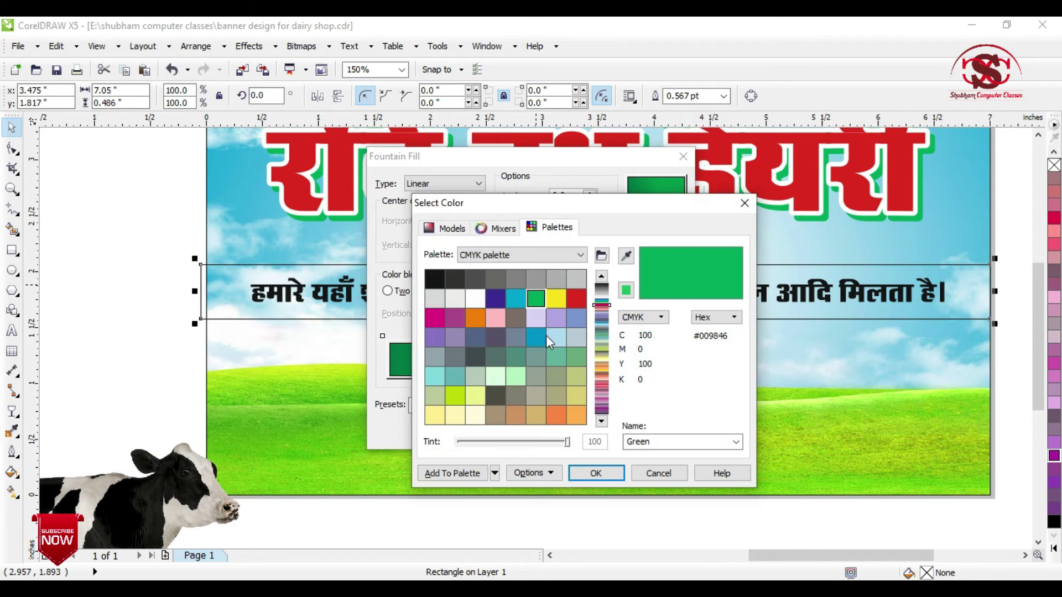
pyautogui.click(453, 230)
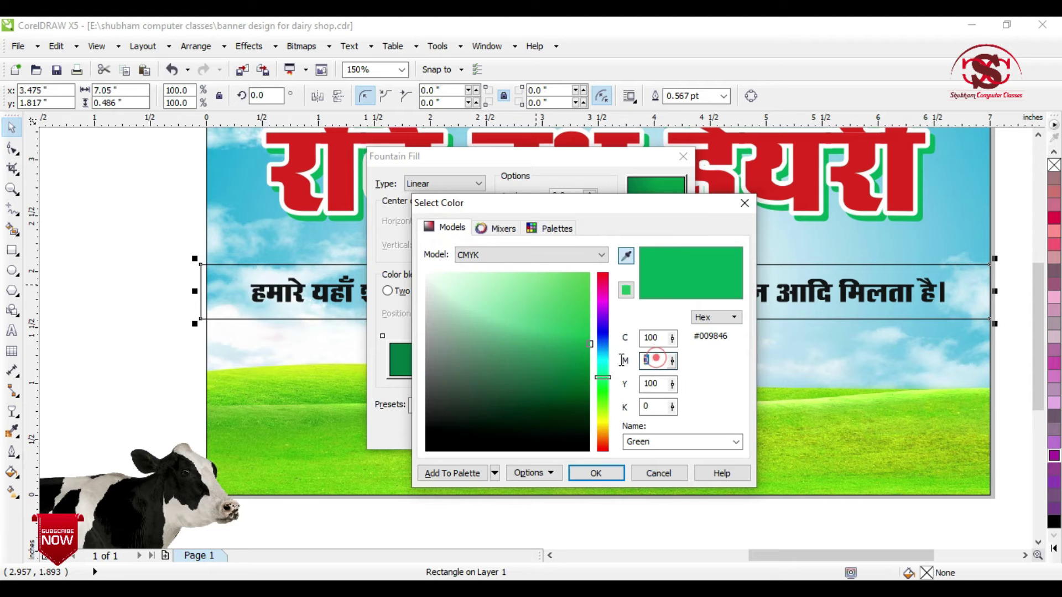
pyautogui.write('40')
pyautogui.click(600, 470)
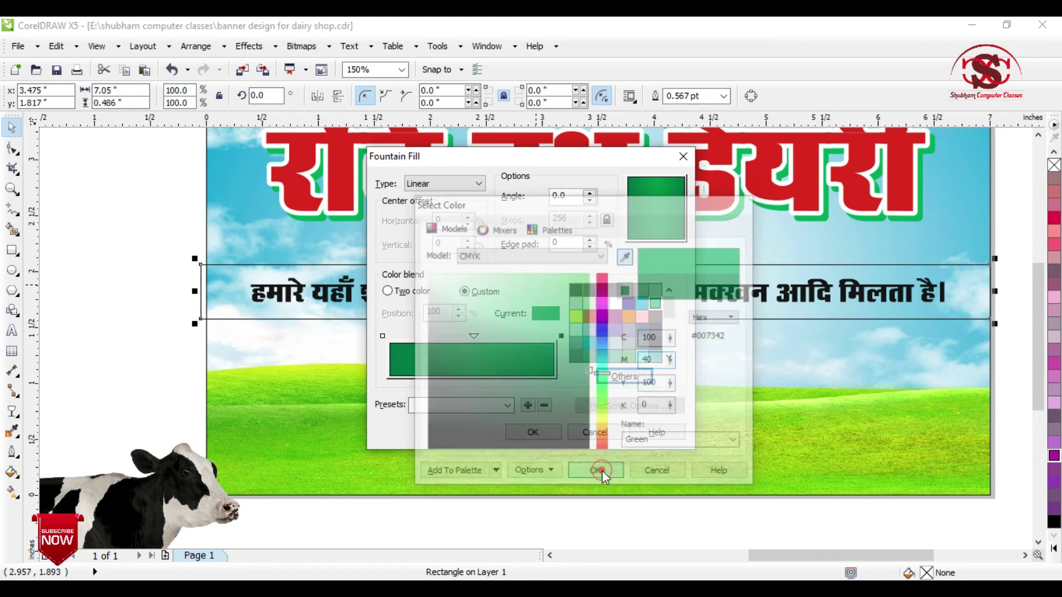
pyautogui.click(533, 432)
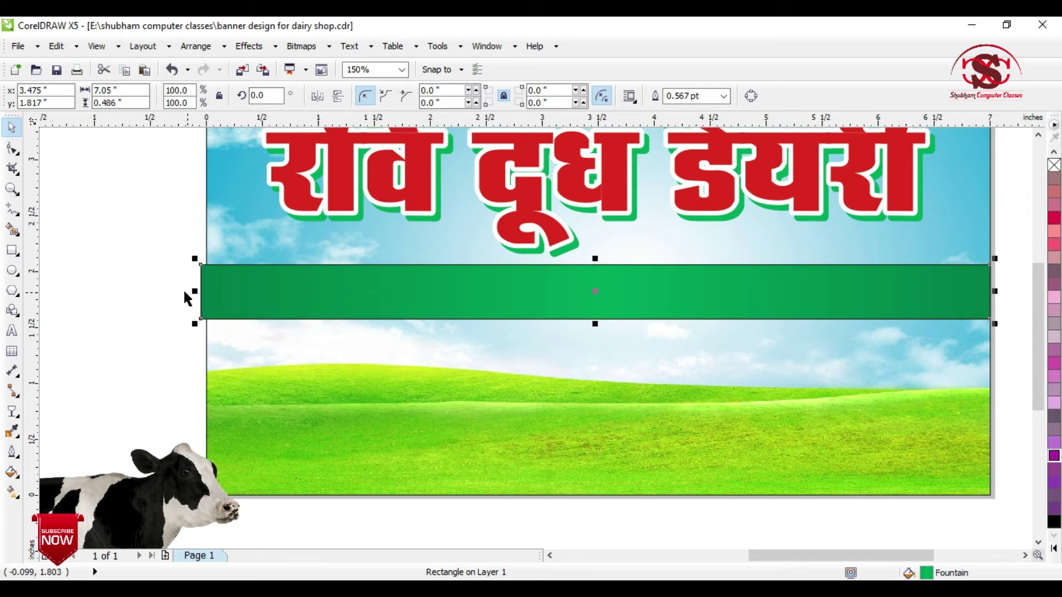
# Step: Narrow the green band to 7.0 inches so its overhanging end meets the banner's edge
pyautogui.scroll(1, 183, 289)
pyautogui.moveTo(213, 293); pyautogui.dragTo(224, 293)
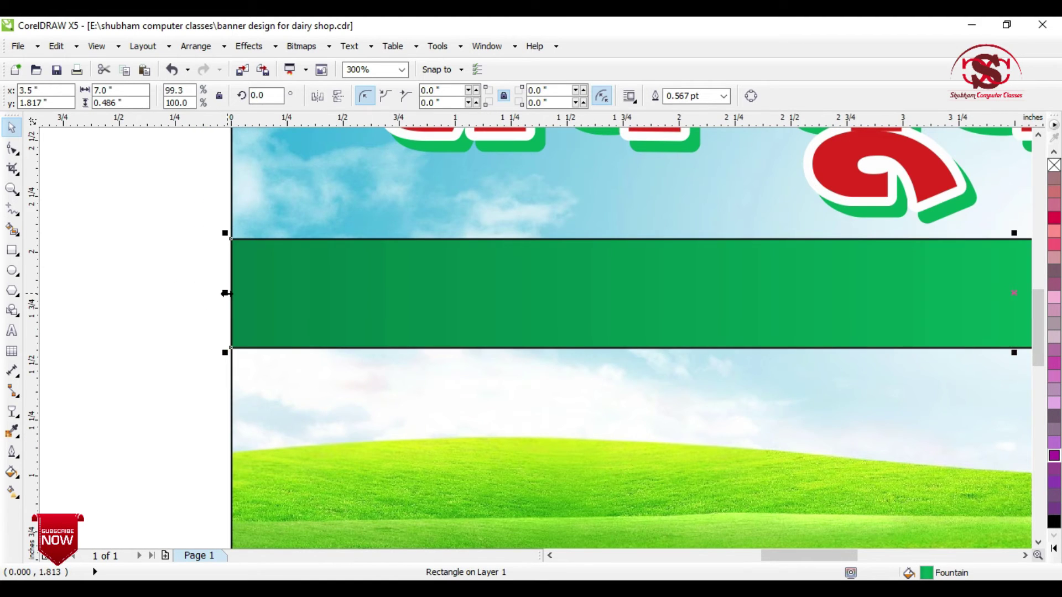
pyautogui.scroll(-1, 226, 292)
# Step: Paste the Hindi product line back on top of the green band and fill it white
pyautogui.moveTo(135, 230); pyautogui.dragTo(877, 359)
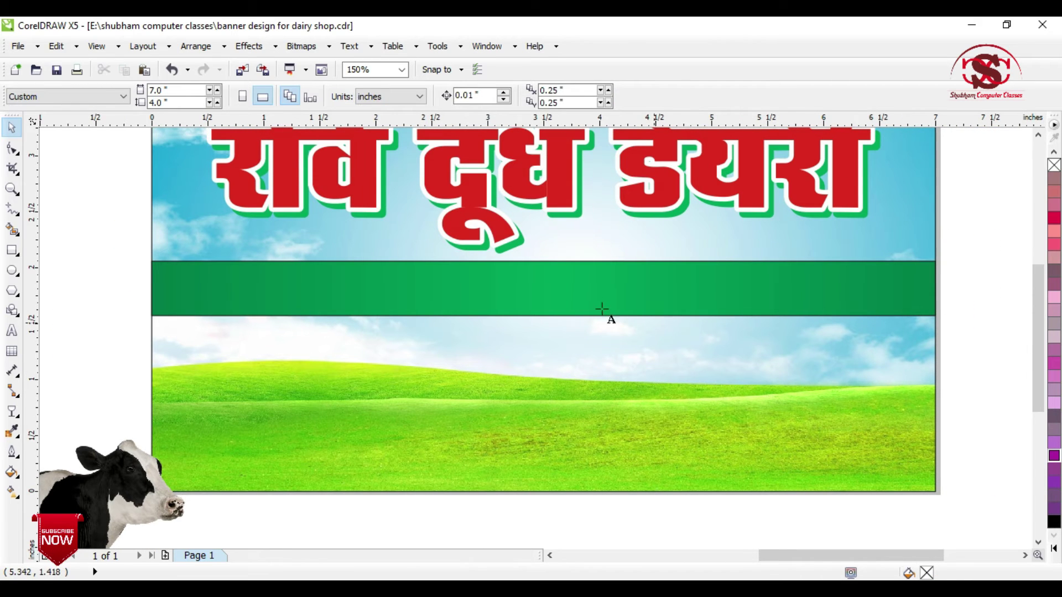
pyautogui.hotkey('ctrl', 'v')
pyautogui.click(11, 131)
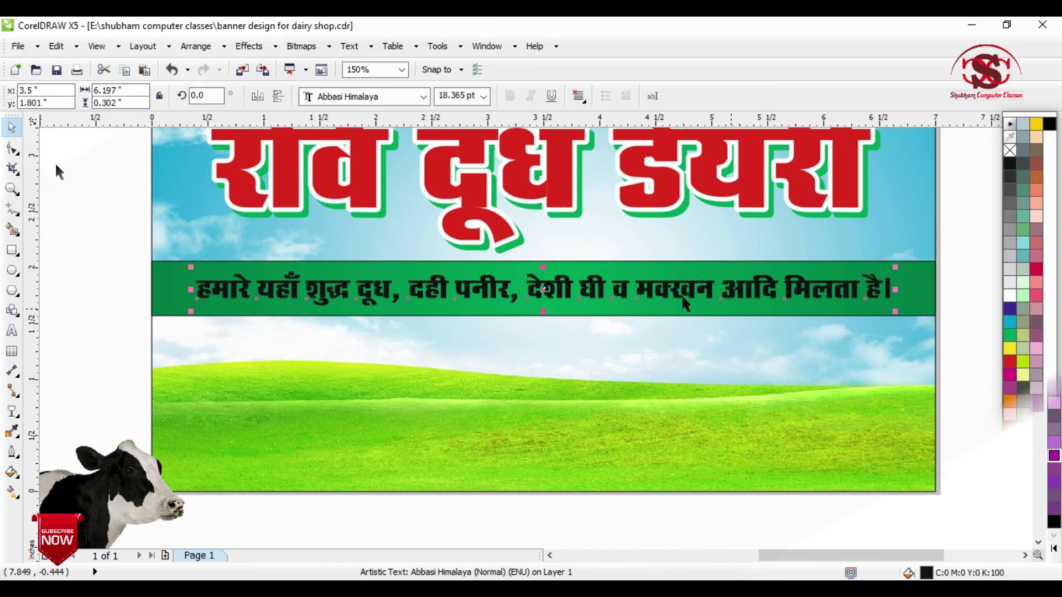
pyautogui.click(1010, 295)
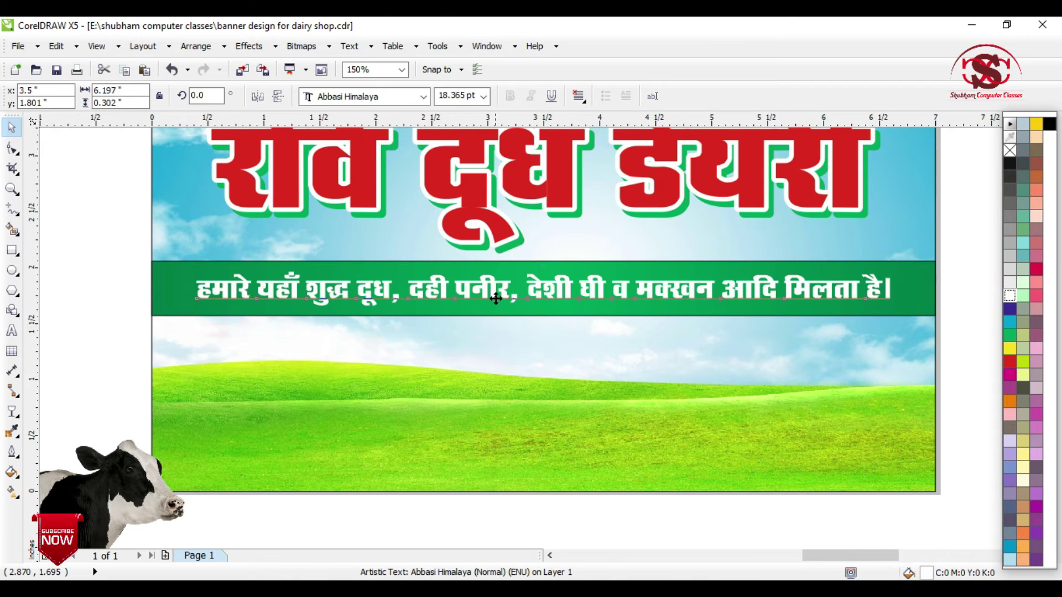
# Step: Stretch the product line vertically to about 0.38 inches high and centre it on the green band
pyautogui.scroll(1, 495, 297)
pyautogui.moveTo(591, 320); pyautogui.dragTo(612, 339)
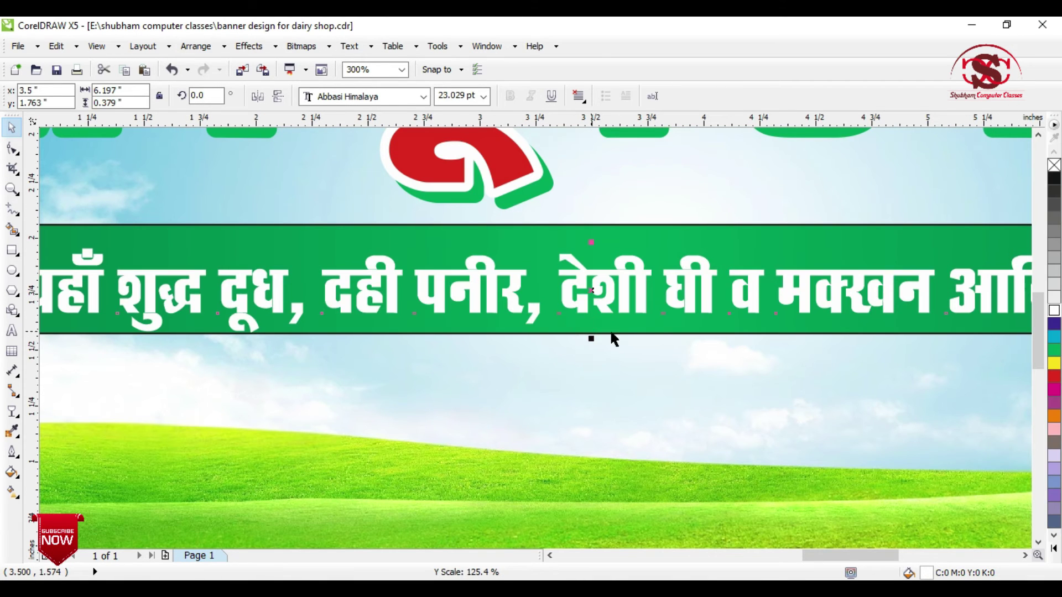
pyautogui.keyDown('shift'); pyautogui.click(624, 334); pyautogui.keyUp('shift')
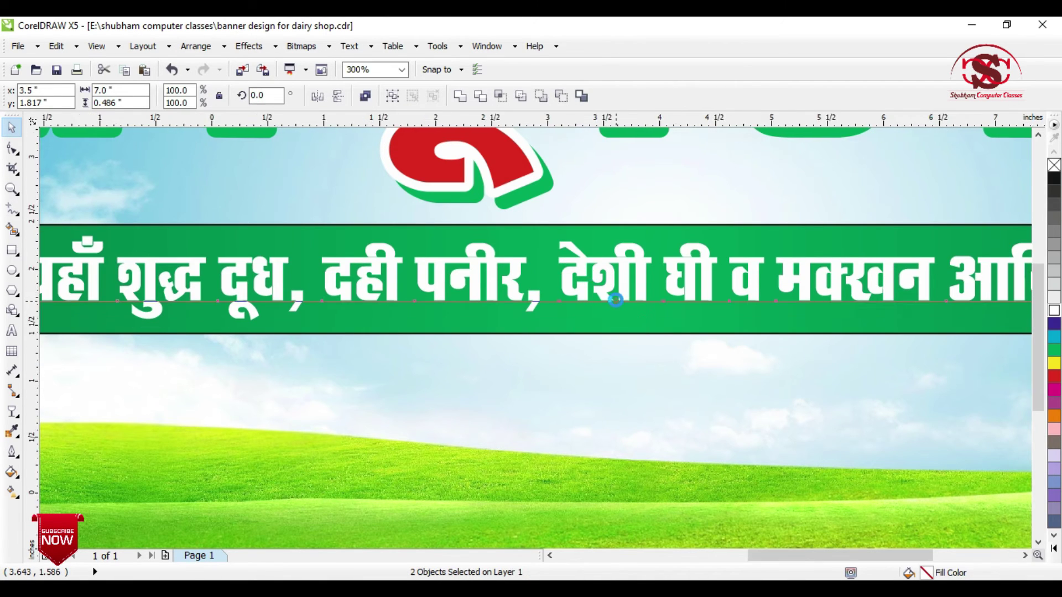
pyautogui.scroll(-1, 611, 301)
# Step: Remove the outline from the green band and its product line
pyautogui.click(847, 258)
pyautogui.moveTo(1024, 225); pyautogui.dragTo(175, 350)
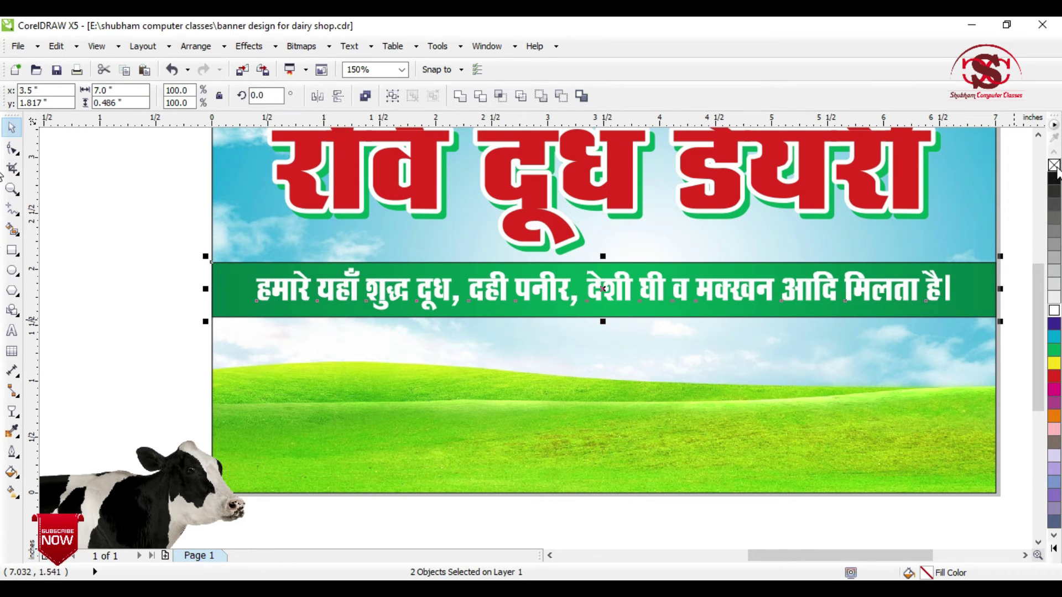
pyautogui.scroll(-1, 599, 301)
pyautogui.click(679, 460)
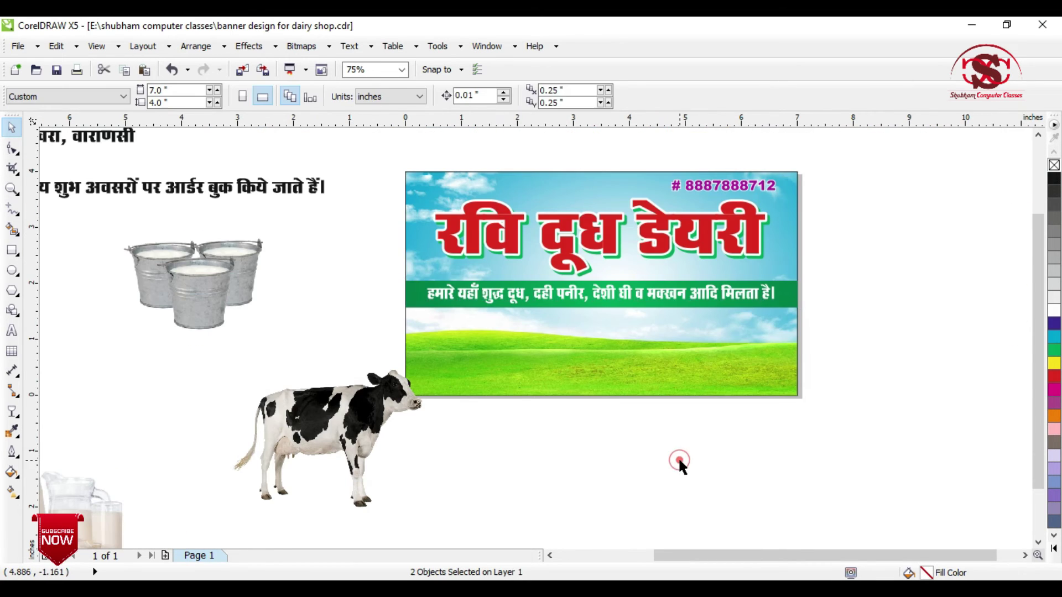
# Step: Move the shop's address line above the banner and set its font to BHARTIYA HINDI_053
pyautogui.scroll(-1, 563, 364)
pyautogui.moveTo(326, 251); pyautogui.dragTo(695, 223)
pyautogui.scroll(2, 696, 223)
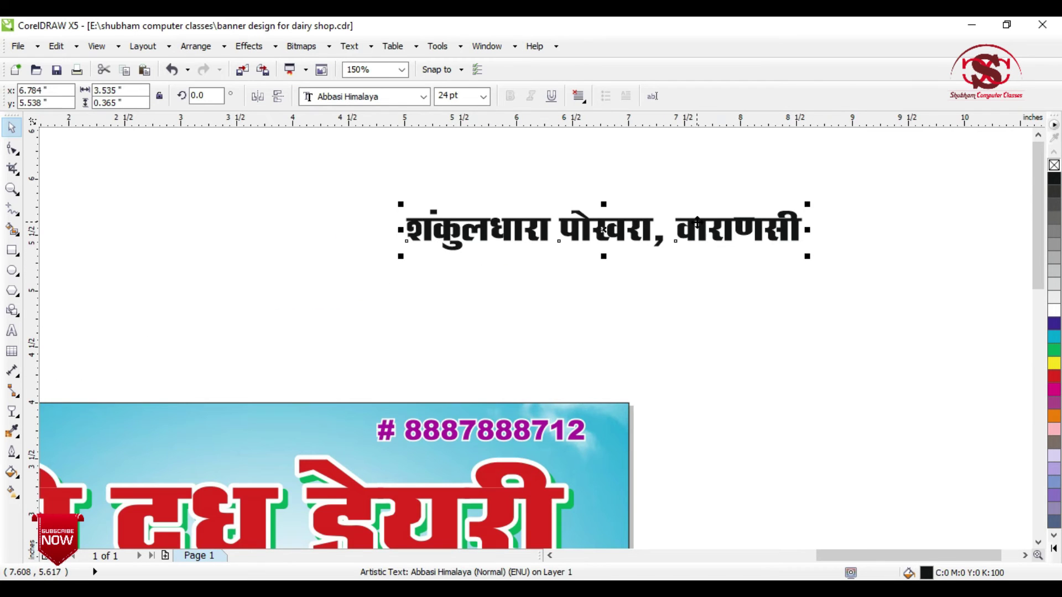
pyautogui.click(346, 97)
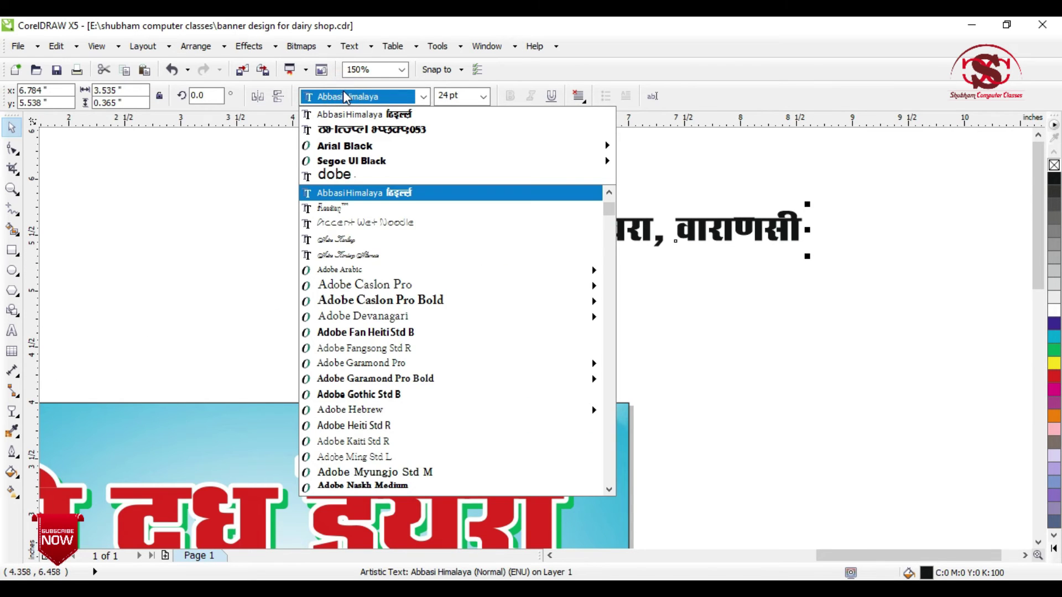
pyautogui.write('B')
pyautogui.press('Down')
pyautogui.press('Down')
pyautogui.press('Down')
pyautogui.press('Down')
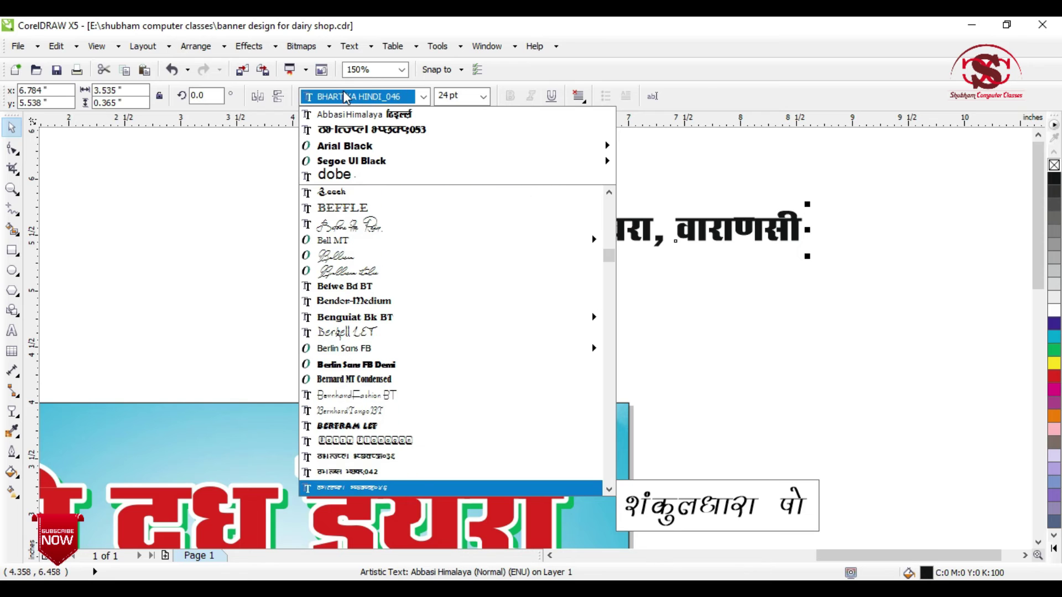
pyautogui.press('Return')
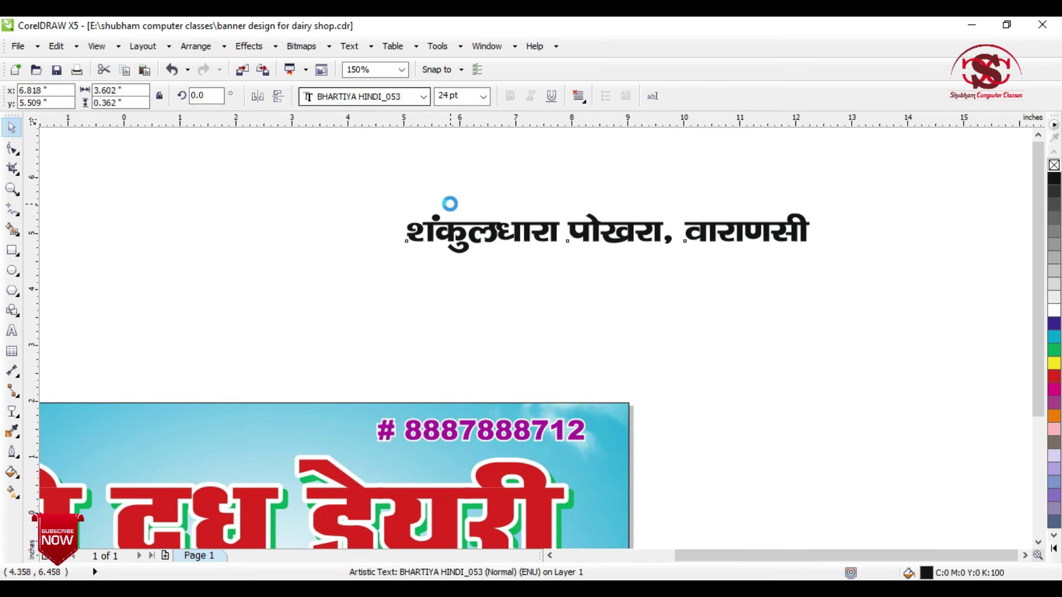
# Step: Place the address line between title and band, scaled to about 2.38 inches wide and right-aligned with the title
pyautogui.moveTo(611, 219); pyautogui.dragTo(510, 388)
pyautogui.moveTo(447, 363); pyautogui.dragTo(391, 385)
pyautogui.scroll(2, 392, 385)
pyautogui.moveTo(164, 414); pyautogui.dragTo(187, 414)
pyautogui.keyDown('shift'); pyautogui.click(653, 333); pyautogui.keyUp('shift')
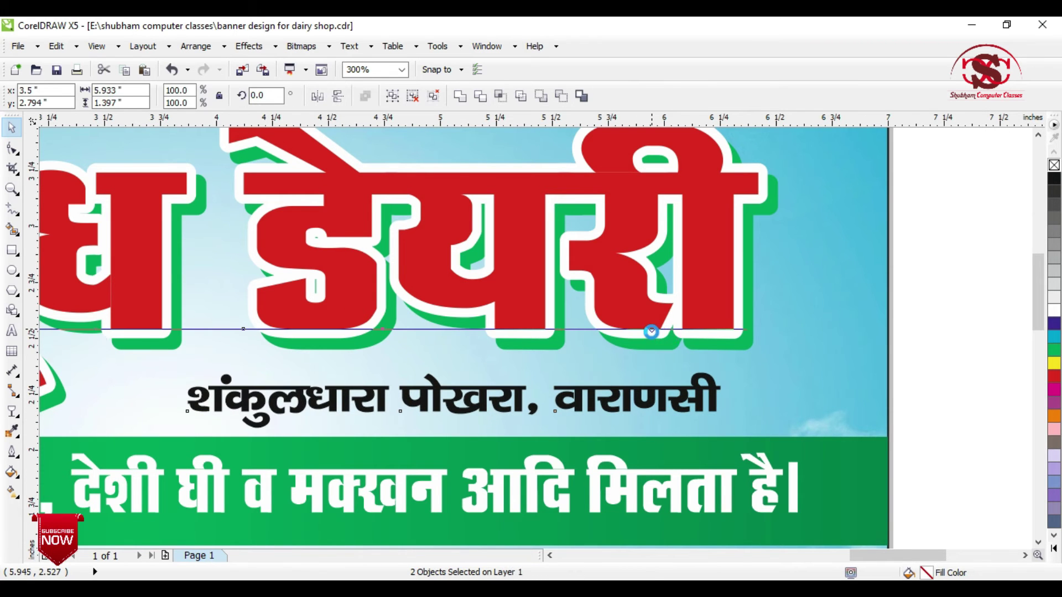
pyautogui.press('e')
pyautogui.click(924, 365)
pyautogui.scroll(-1, 834, 318)
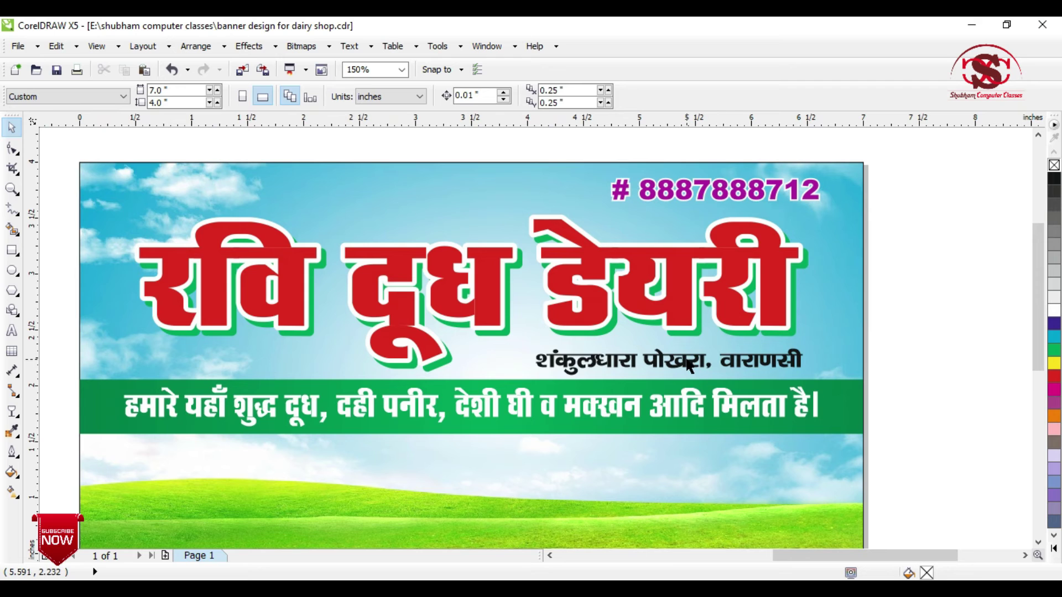
# Step: Give the address line a white 2 pt outline placed behind the fill
pyautogui.click(691, 370)
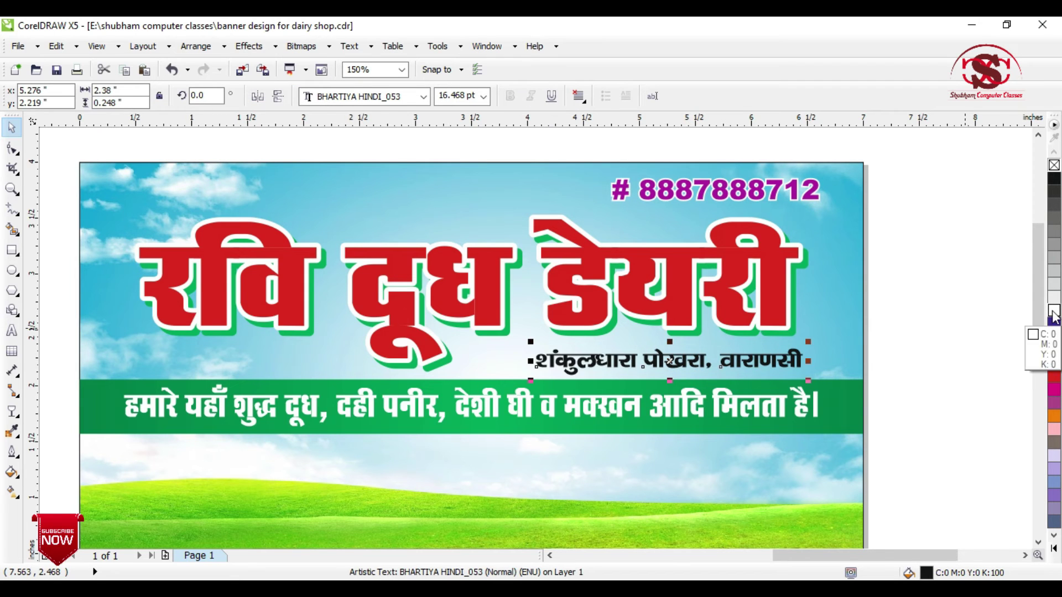
pyautogui.scroll(1, 845, 347)
pyautogui.press('F12')
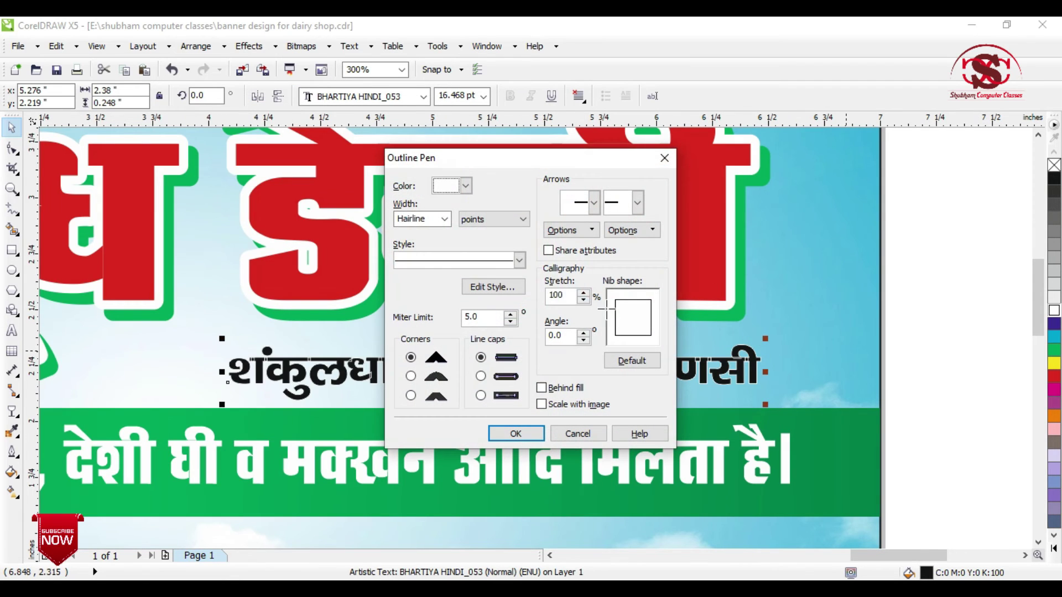
pyautogui.click(445, 220)
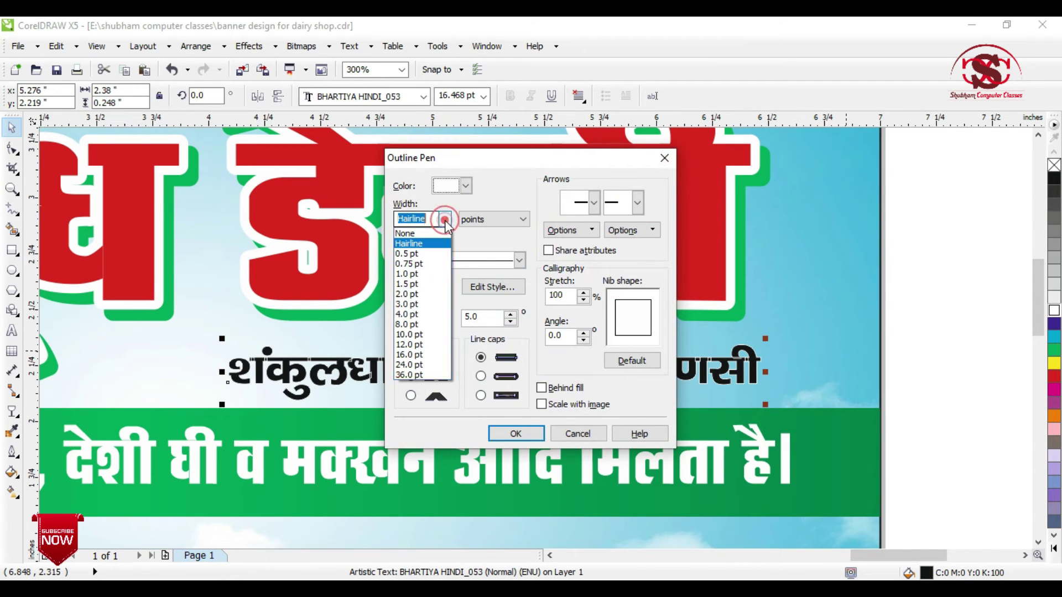
pyautogui.click(419, 298)
pyautogui.click(541, 388)
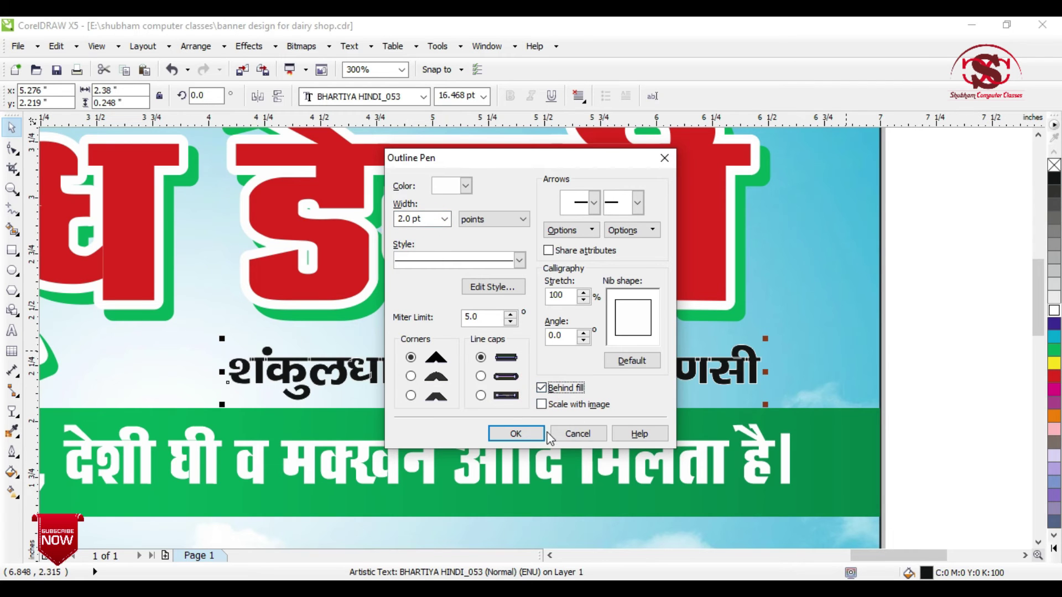
pyautogui.click(510, 433)
# Step: Place the cow picture on the grass at the banner's lower-left corner, scaled to about 2.25 × 1.64 inches
pyautogui.scroll(-1, 738, 279)
pyautogui.scroll(-1, 736, 273)
pyautogui.moveTo(473, 418); pyautogui.dragTo(569, 334)
pyautogui.scroll(1, 488, 258)
pyautogui.moveTo(470, 264); pyautogui.dragTo(514, 265)
pyautogui.moveTo(697, 373); pyautogui.dragTo(657, 366)
pyautogui.moveTo(586, 302); pyautogui.dragTo(561, 301)
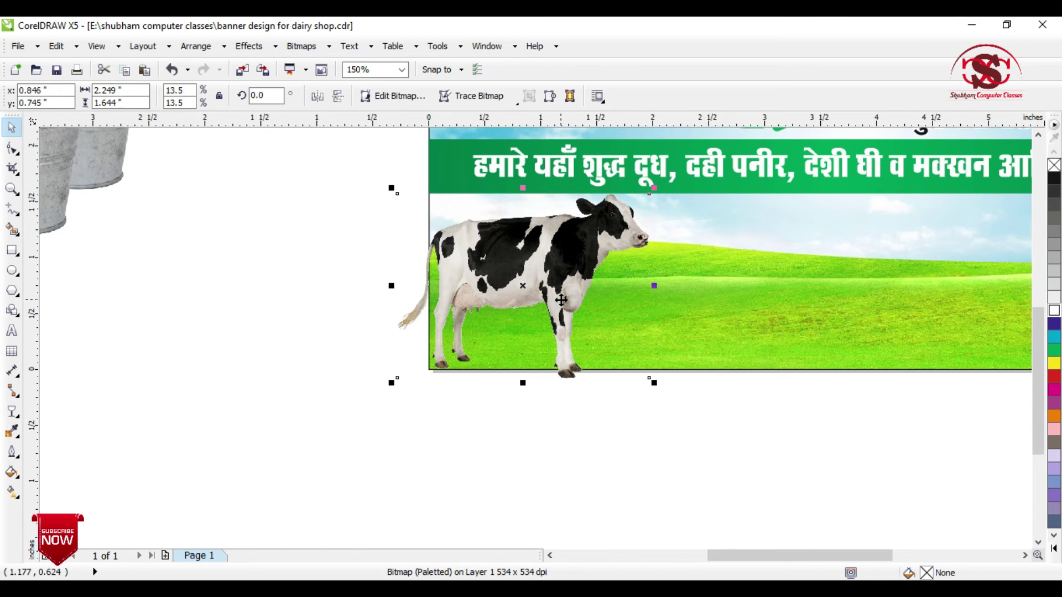
# Step: Place the milk buckets picture on the grass at the banner's lower-right corner and scale it down to fit below the green band
pyautogui.click(341, 341)
pyautogui.scroll(-1, 341, 341)
pyautogui.moveTo(161, 250); pyautogui.dragTo(715, 339)
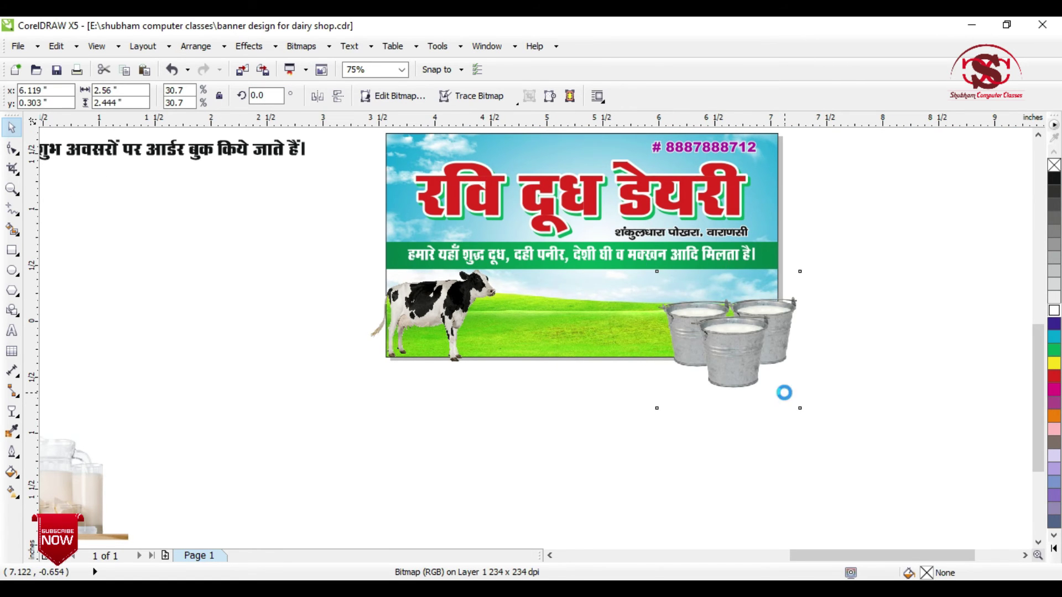
pyautogui.scroll(1, 782, 390)
pyautogui.moveTo(818, 430); pyautogui.dragTo(759, 371)
pyautogui.moveTo(674, 310); pyautogui.dragTo(691, 253)
pyautogui.scroll(-1, 719, 271)
pyautogui.click(788, 343)
# Step: Place the dairy products picture at the banner's bottom edge between cow and buckets, scaled to about 2.75 × 1.52 inches
pyautogui.moveTo(66, 453); pyautogui.dragTo(594, 270)
pyautogui.scroll(1, 593, 270)
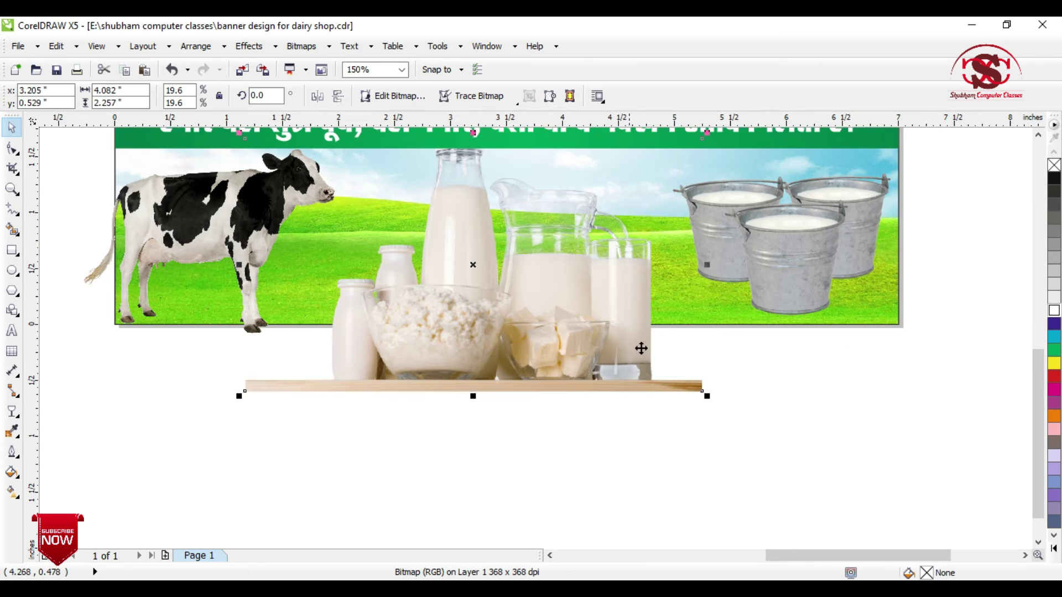
pyautogui.moveTo(710, 399); pyautogui.dragTo(580, 328)
pyautogui.moveTo(512, 308); pyautogui.dragTo(556, 313)
pyautogui.moveTo(637, 142); pyautogui.dragTo(626, 148)
pyautogui.moveTo(510, 251); pyautogui.dragTo(514, 264)
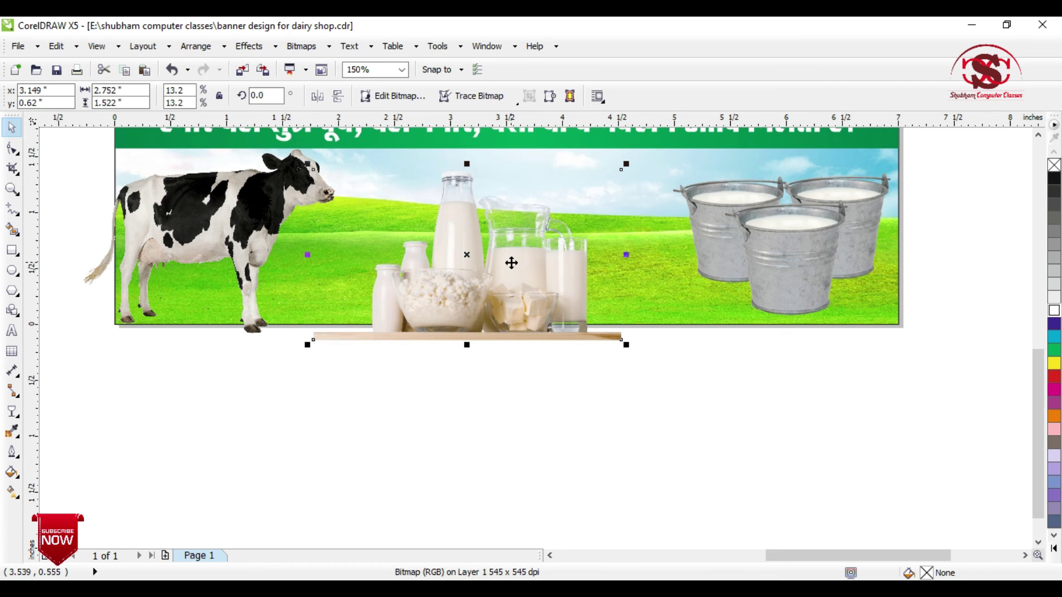
pyautogui.scroll(-1, 511, 263)
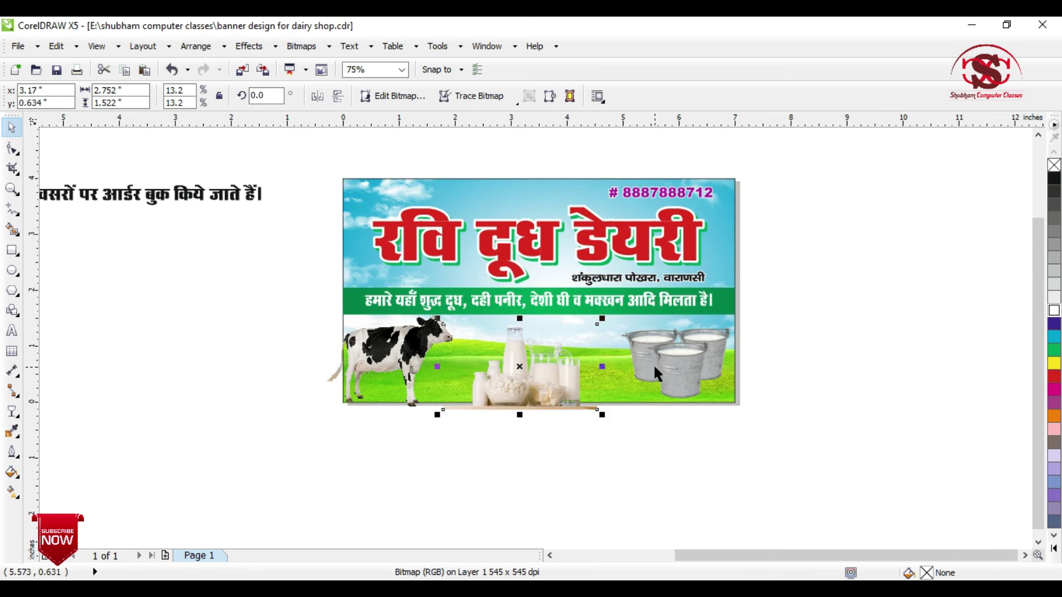
# Step: PowerClip the dairy products, buckets and cow pictures inside the banner's background rectangle
pyautogui.keyDown('shift'); pyautogui.click(653, 364); pyautogui.keyUp('shift')
pyautogui.keyDown('shift'); pyautogui.click(358, 370); pyautogui.keyUp('shift')
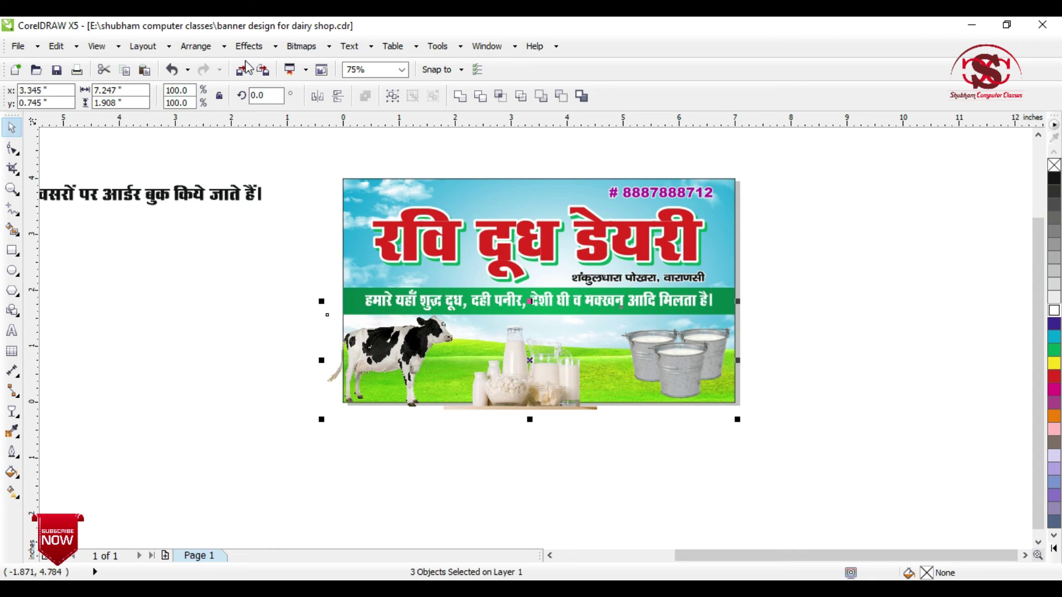
pyautogui.click(255, 46)
pyautogui.moveTo(325, 271)
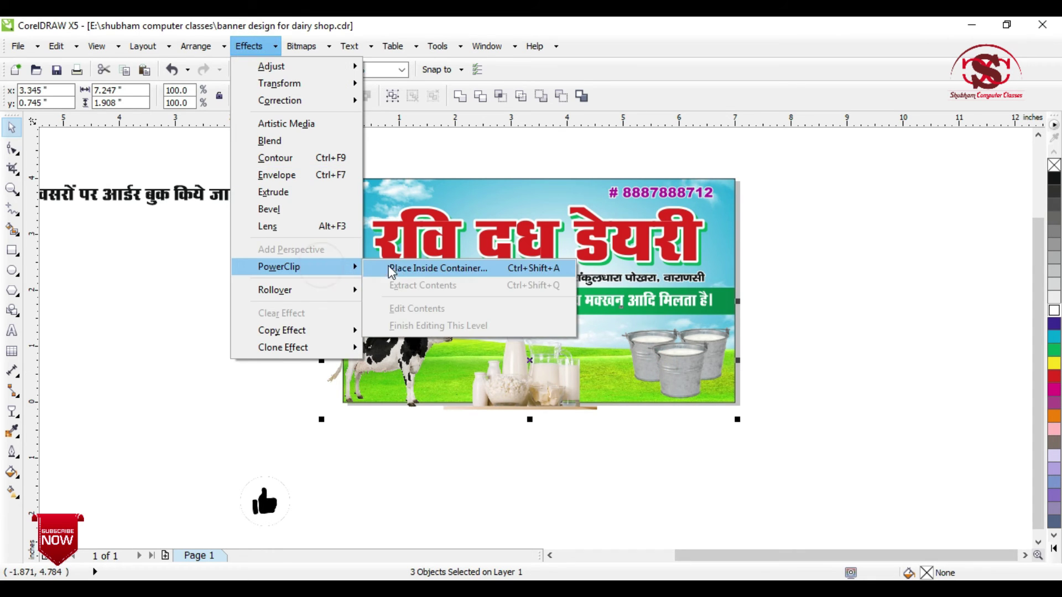
pyautogui.click(421, 268)
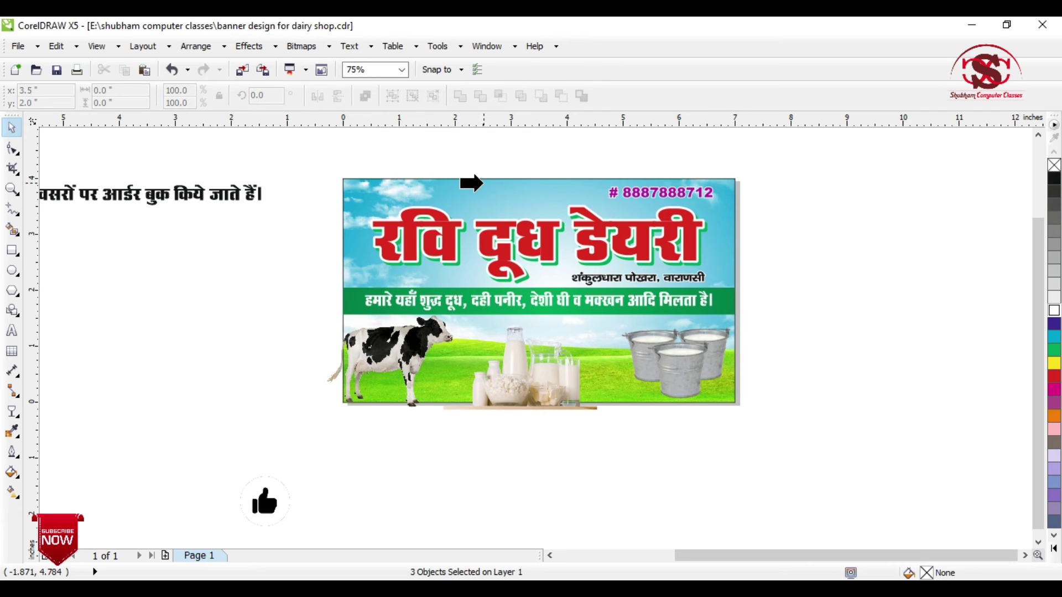
pyautogui.click(481, 183)
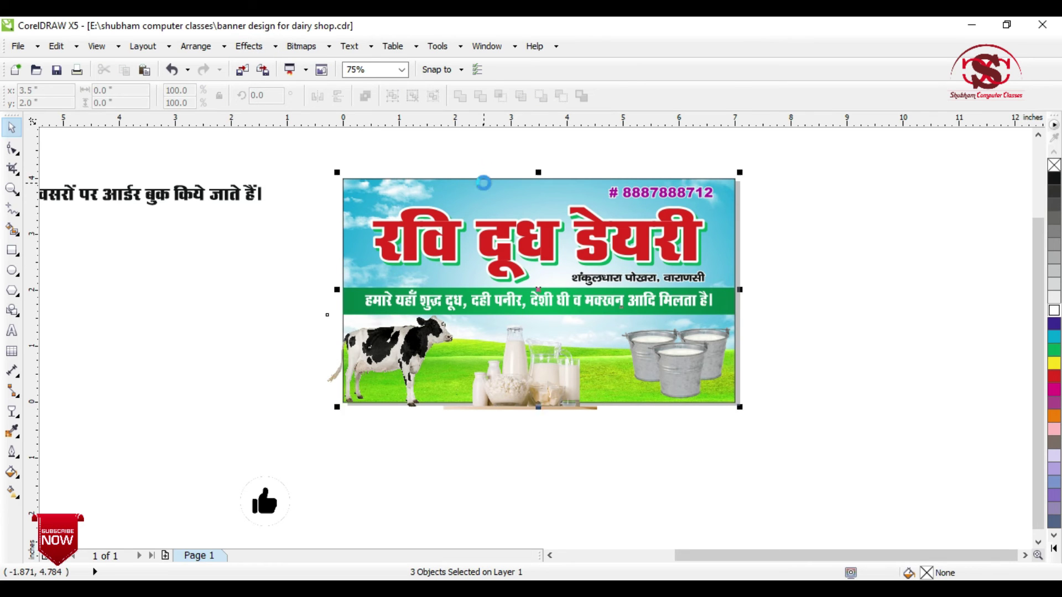
pyautogui.click(556, 468)
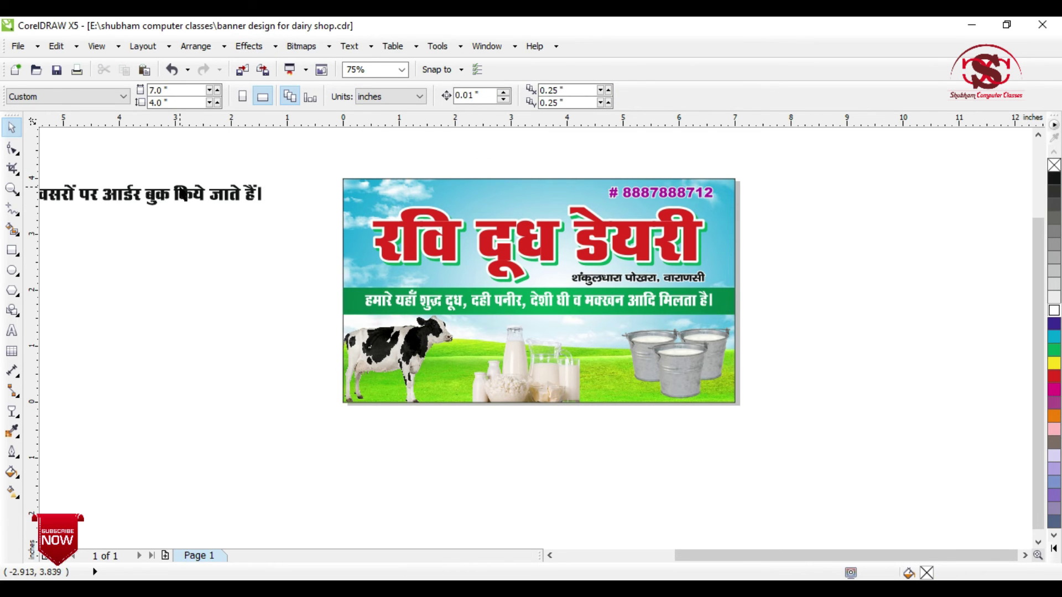
# Step: Move the wedding-order note line below the banner and set its font to BHARTIYA HINDI_053 at 12 pt
pyautogui.moveTo(182, 194); pyautogui.dragTo(834, 432)
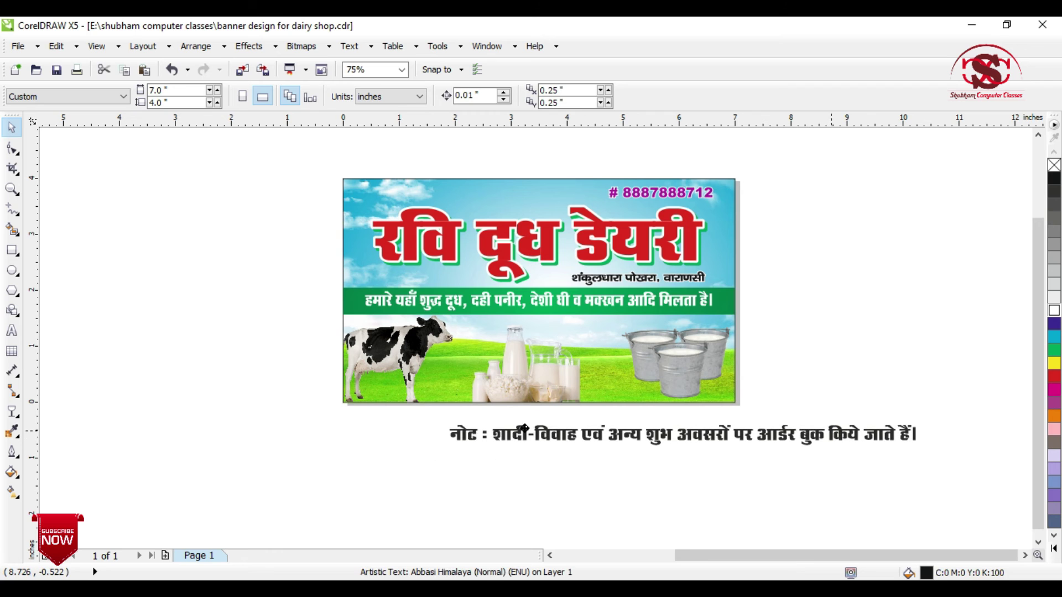
pyautogui.click(540, 442)
pyautogui.scroll(2, 540, 441)
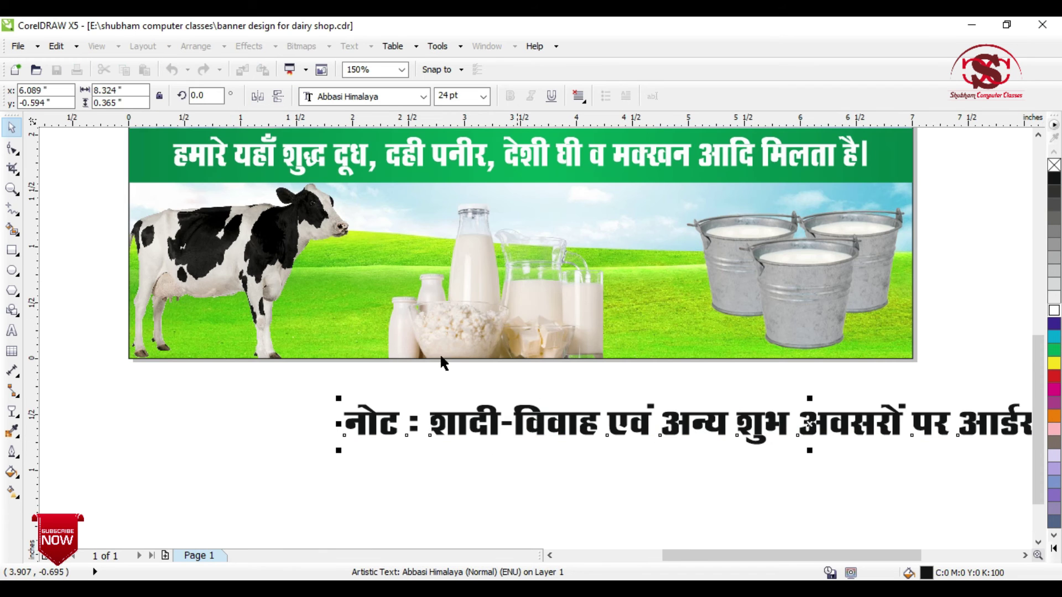
pyautogui.click(332, 101)
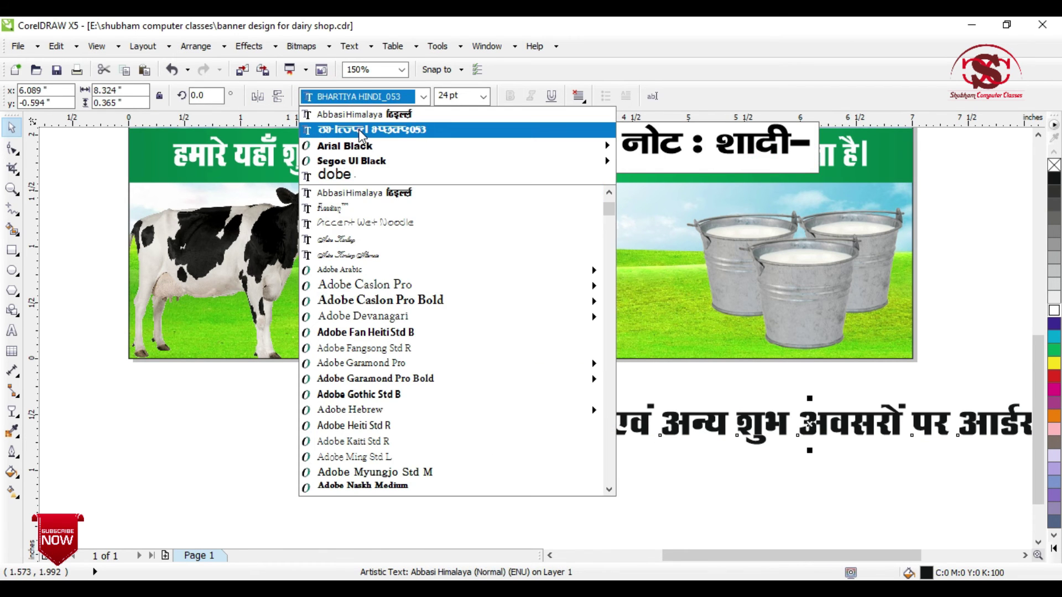
pyautogui.click(382, 130)
pyautogui.moveTo(636, 428); pyautogui.dragTo(472, 412)
pyautogui.click(457, 97)
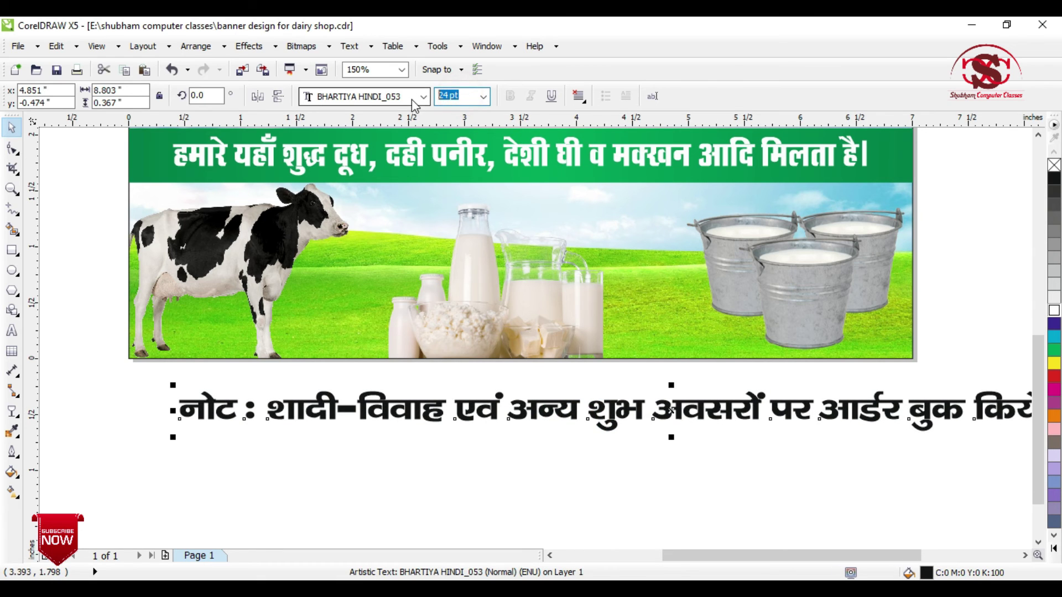
pyautogui.write('1')
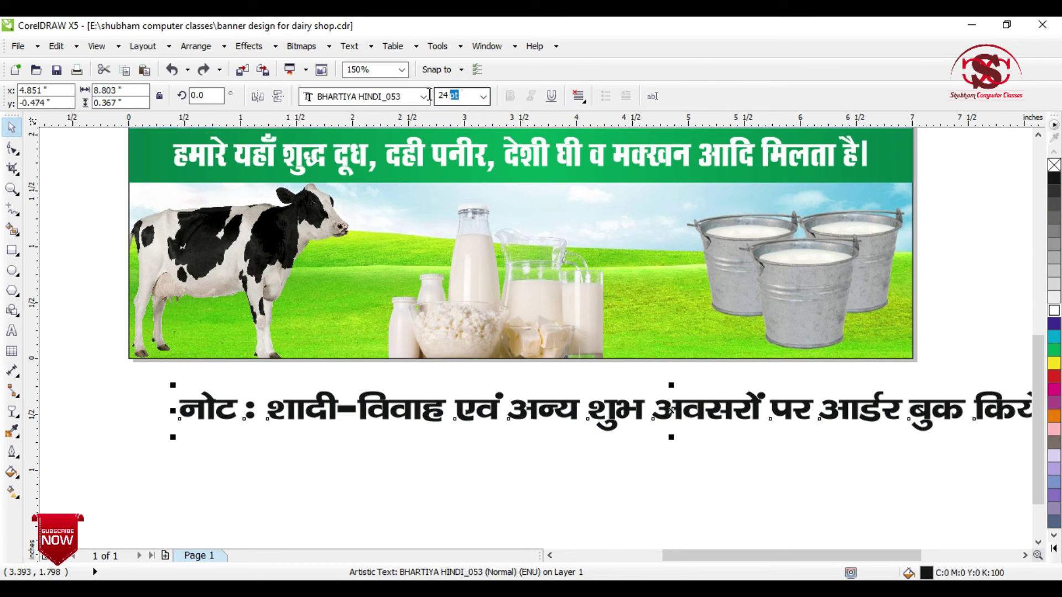
pyautogui.write('2')
pyautogui.press('Return')
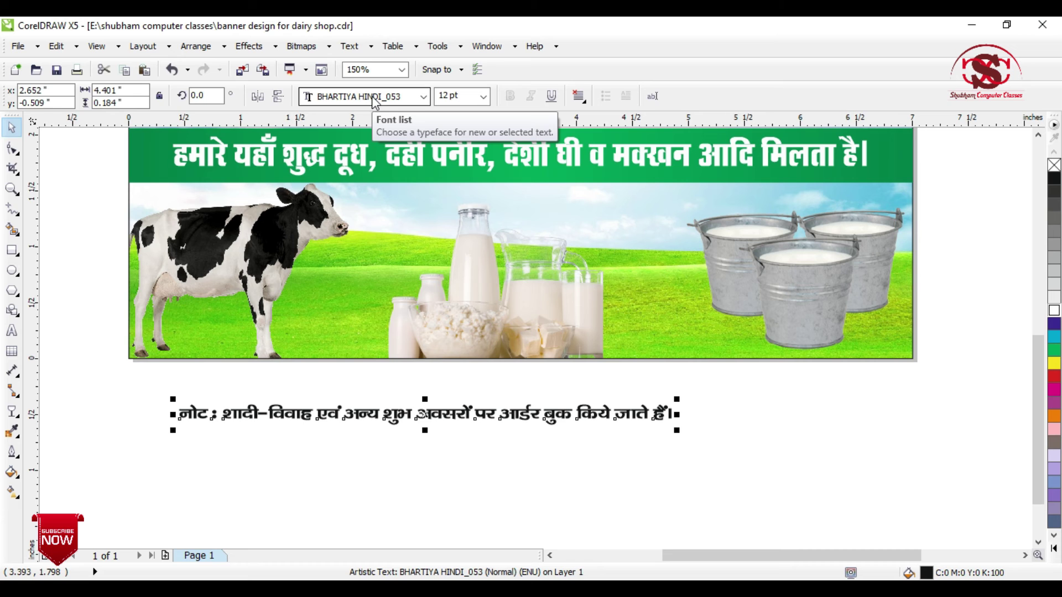
# Step: Place the note line directly under the green band above the pictures, narrowed to about 4.17 inches wide
pyautogui.moveTo(425, 415); pyautogui.dragTo(593, 202)
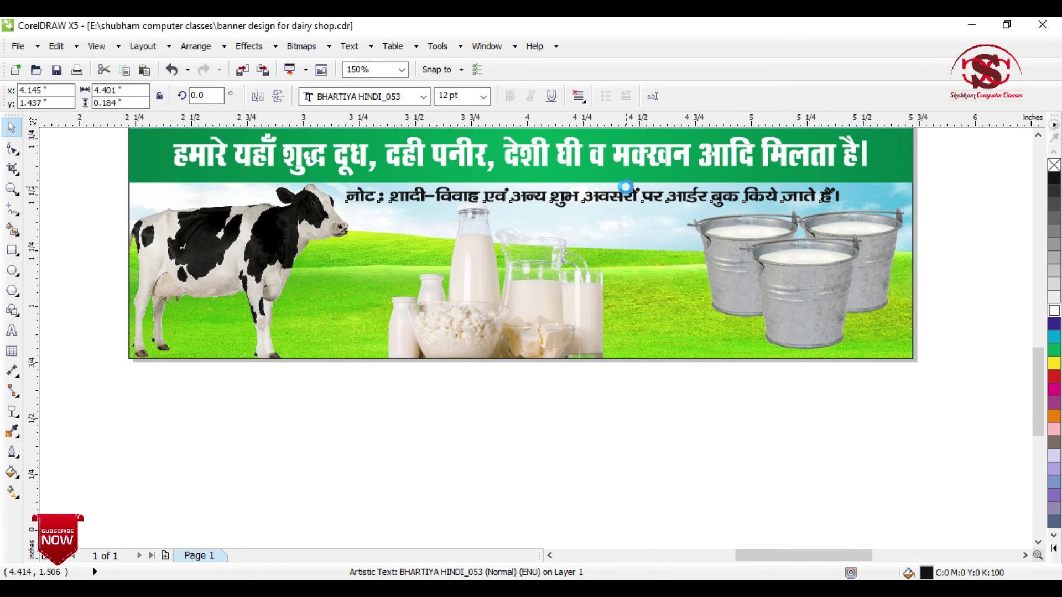
pyautogui.scroll(1, 781, 225)
pyautogui.moveTo(870, 220); pyautogui.dragTo(840, 219)
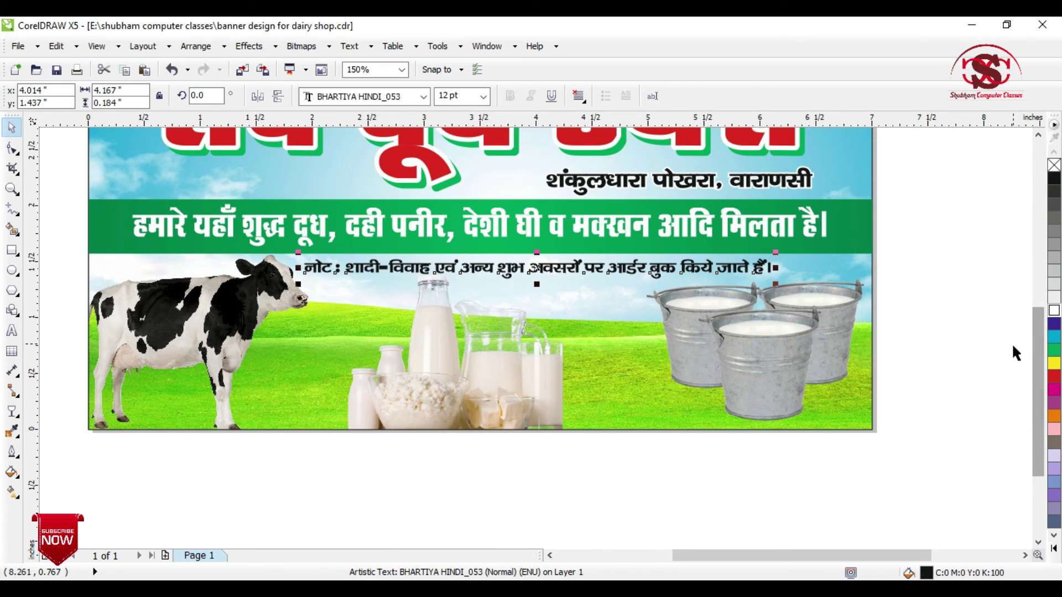
# Step: Fill the note line with red and give it a white 2 pt outline placed behind the fill
pyautogui.click(1054, 378)
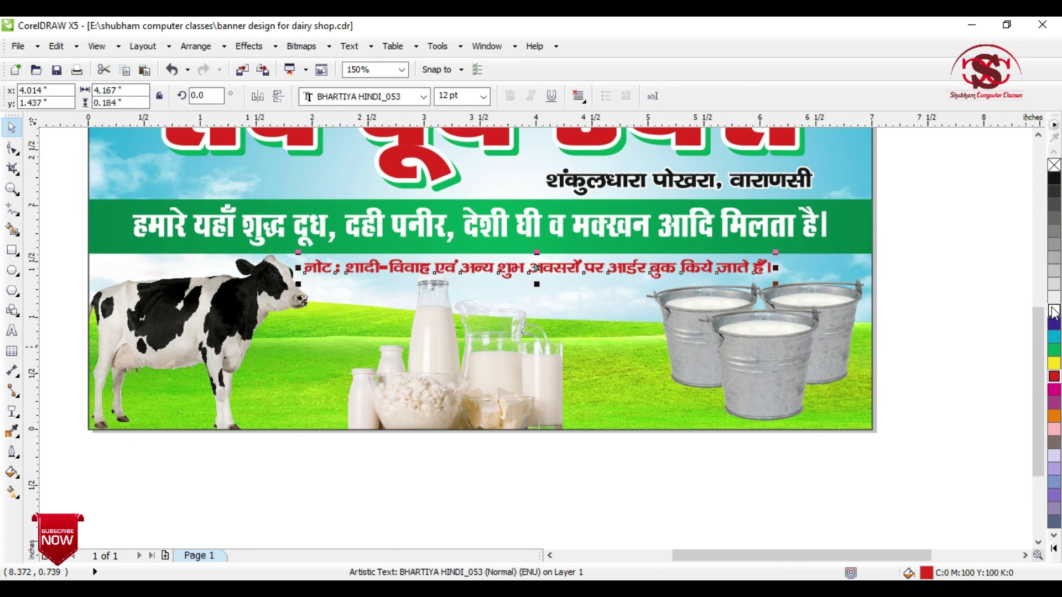
pyautogui.scroll(1, 499, 273)
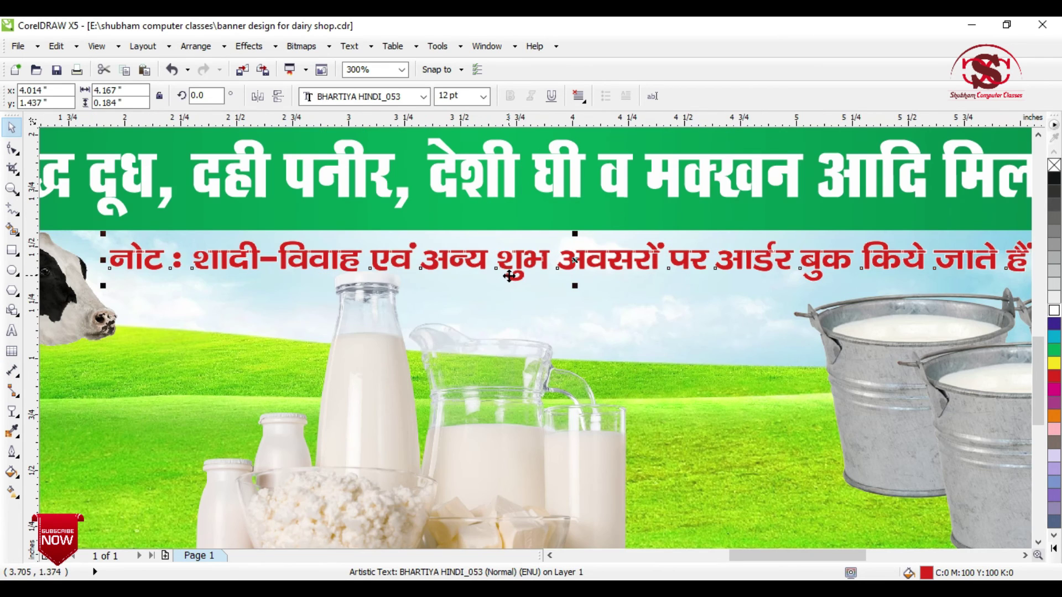
pyautogui.press('F12')
pyautogui.click(445, 219)
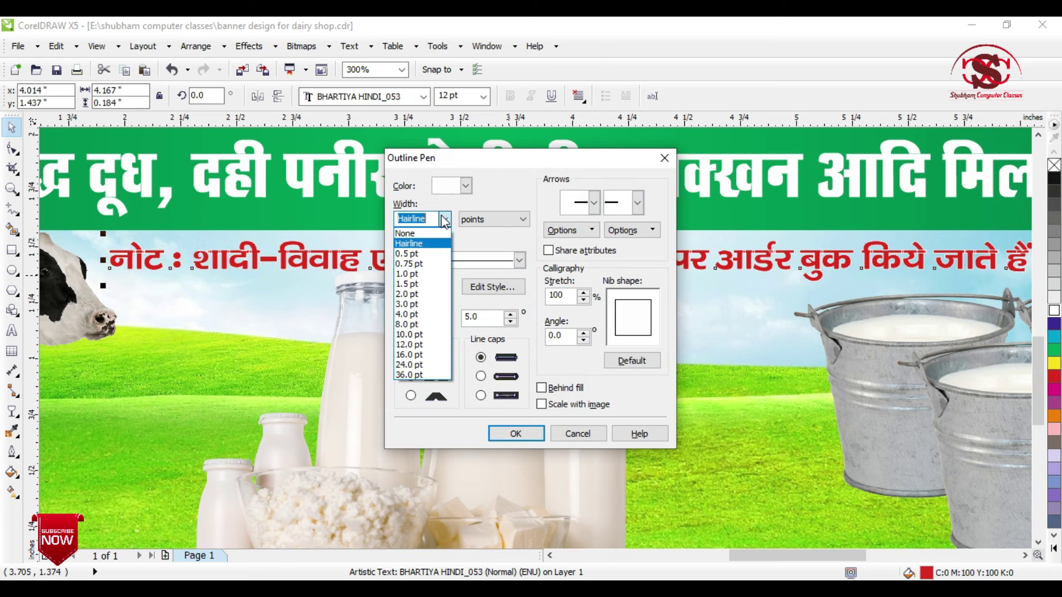
pyautogui.click(409, 294)
pyautogui.click(542, 389)
pyautogui.click(517, 434)
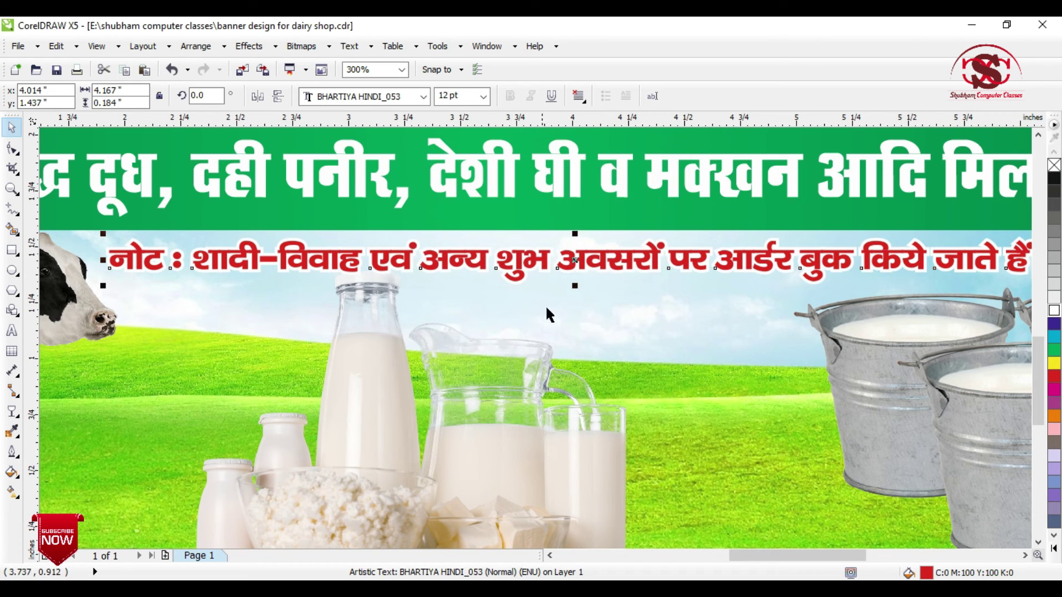
# Step: Stretch the note line vertically to about 112.6% of its height and deselect it
pyautogui.moveTo(576, 287); pyautogui.dragTo(578, 293)
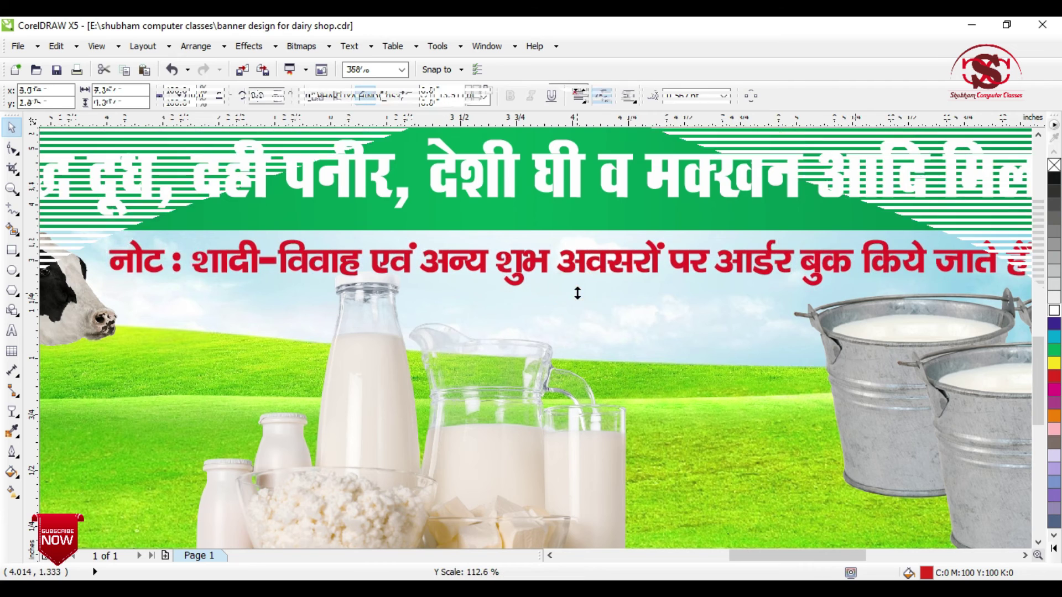
pyautogui.scroll(-4, 577, 293)
pyautogui.click(853, 224)
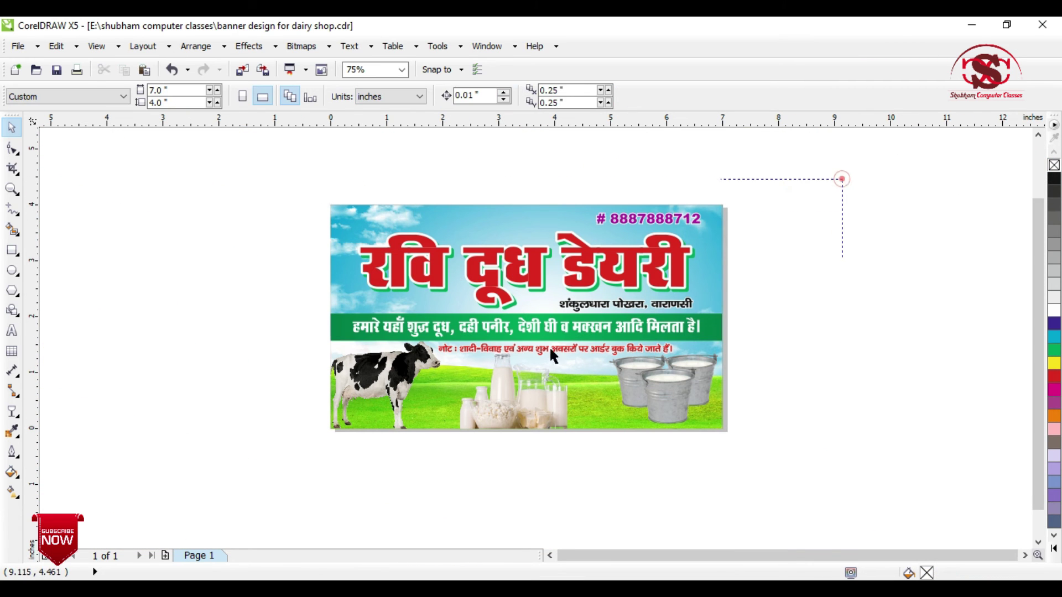
# Step: Fit all the banner's objects in view and check the whole design in a full-screen preview
pyautogui.hotkey('ctrl', 'a')
pyautogui.hotkey('shift', 'F2')
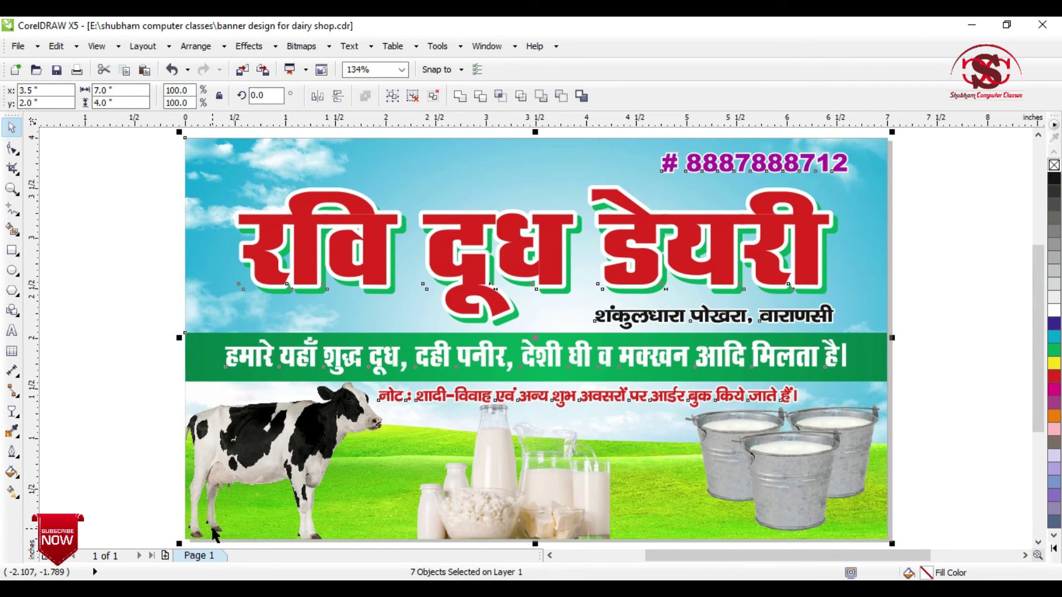
pyautogui.press('F9')
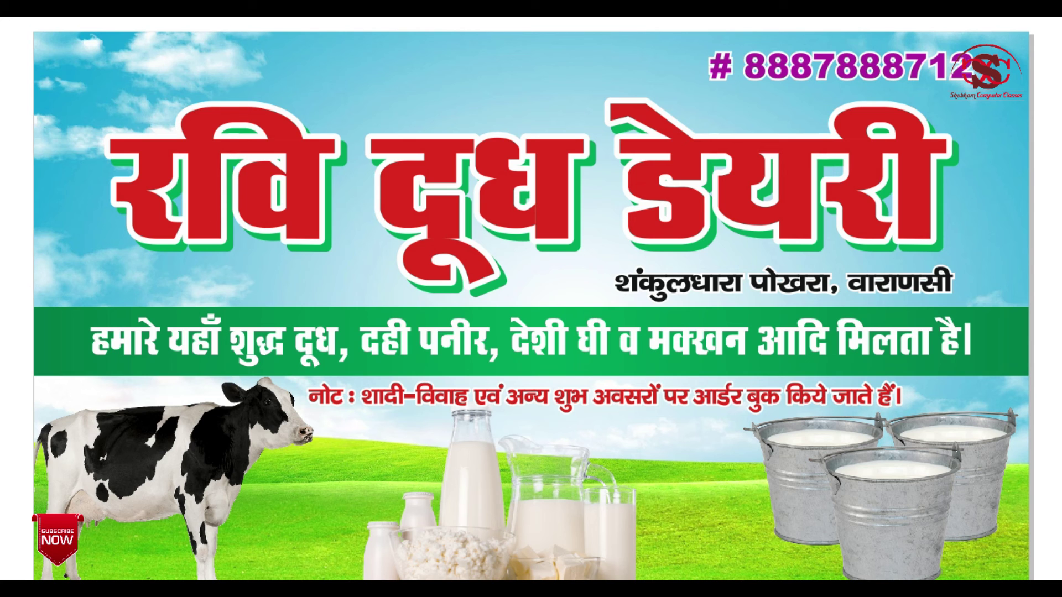
pyautogui.press('Escape')
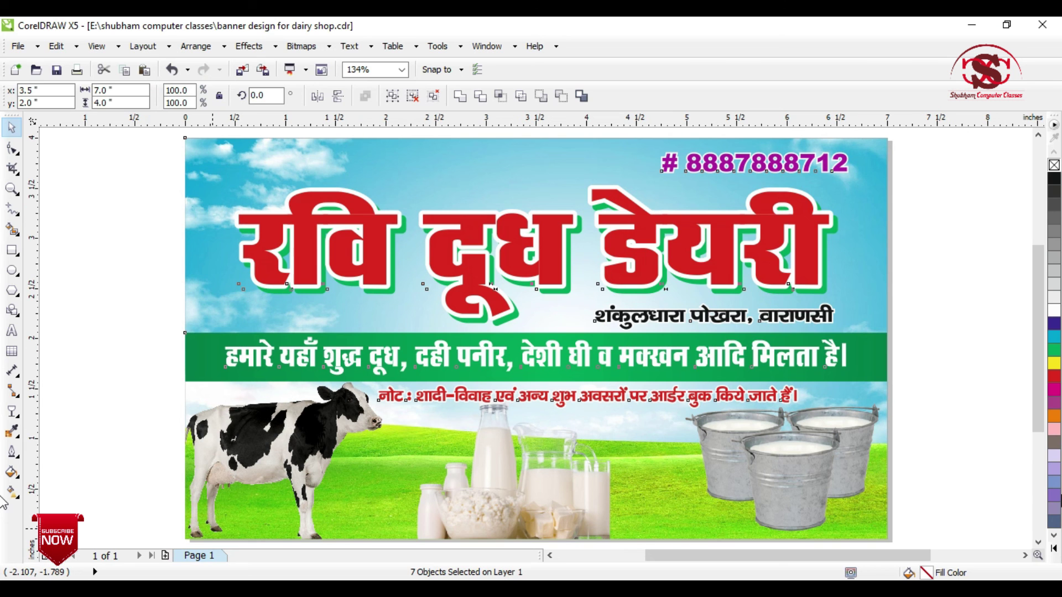
pyautogui.click(976, 402)
# Step: Insert a comma after the word दही in the product line on the green band
pyautogui.scroll(3, 439, 370)
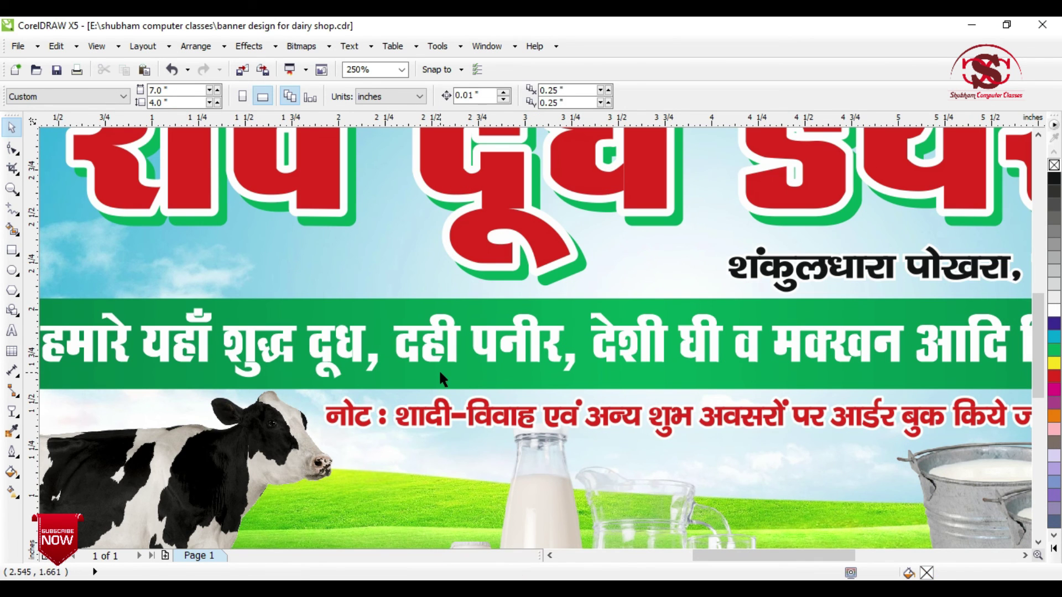
pyautogui.click(439, 369)
pyautogui.press('F8')
pyautogui.click(461, 344)
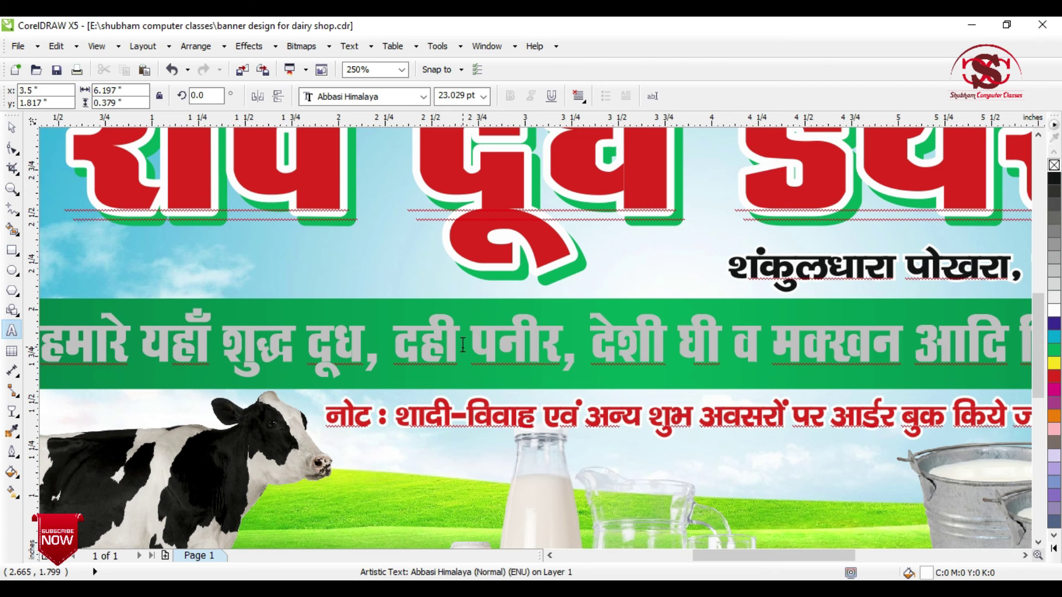
pyautogui.write(',')
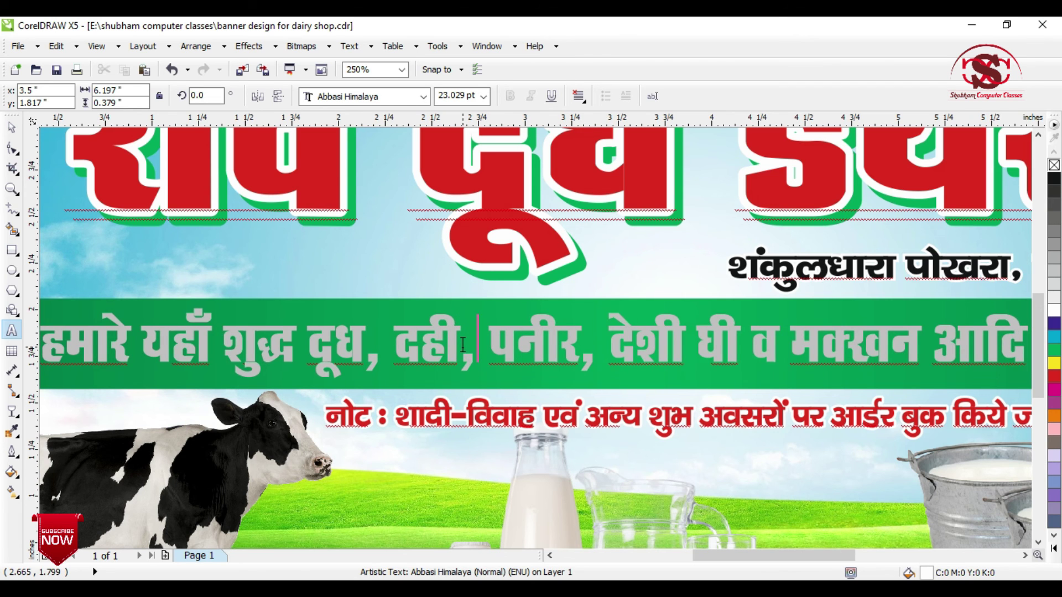
pyautogui.scroll(-3, 463, 344)
# Step: Re-centre the product line text horizontally on the green band and show the whole page
pyautogui.click(12, 127)
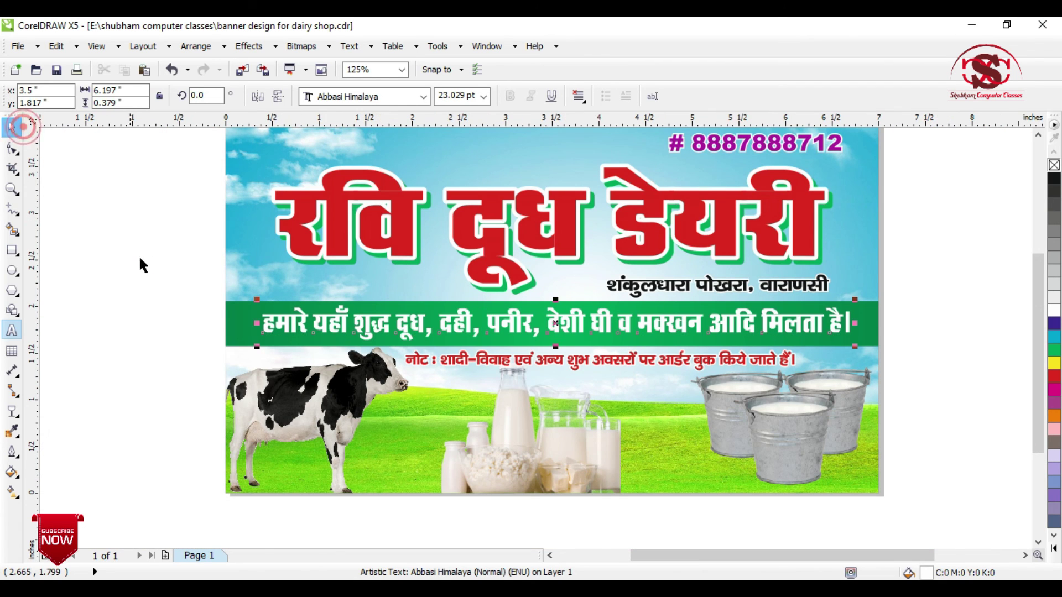
pyautogui.keyDown('shift'); pyautogui.click(231, 321); pyautogui.keyUp('shift')
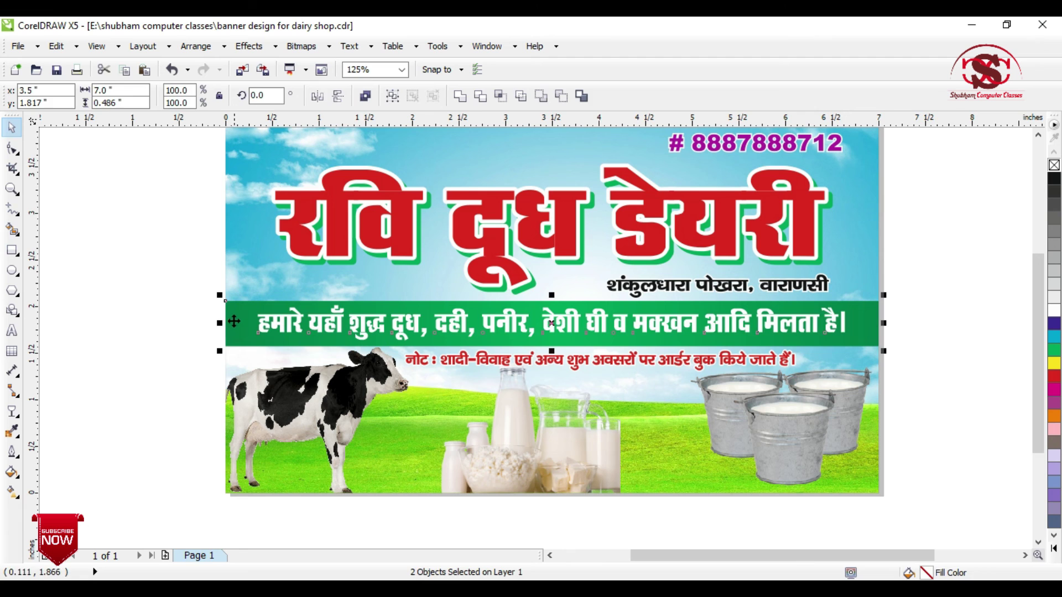
pyautogui.click(168, 358)
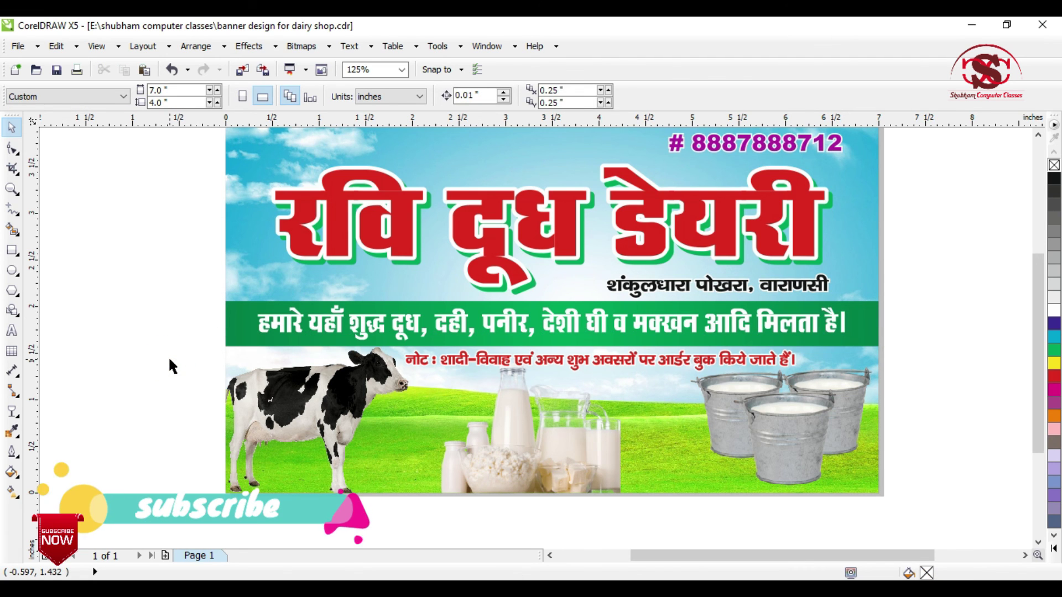
pyautogui.hotkey('shift', 'F4')
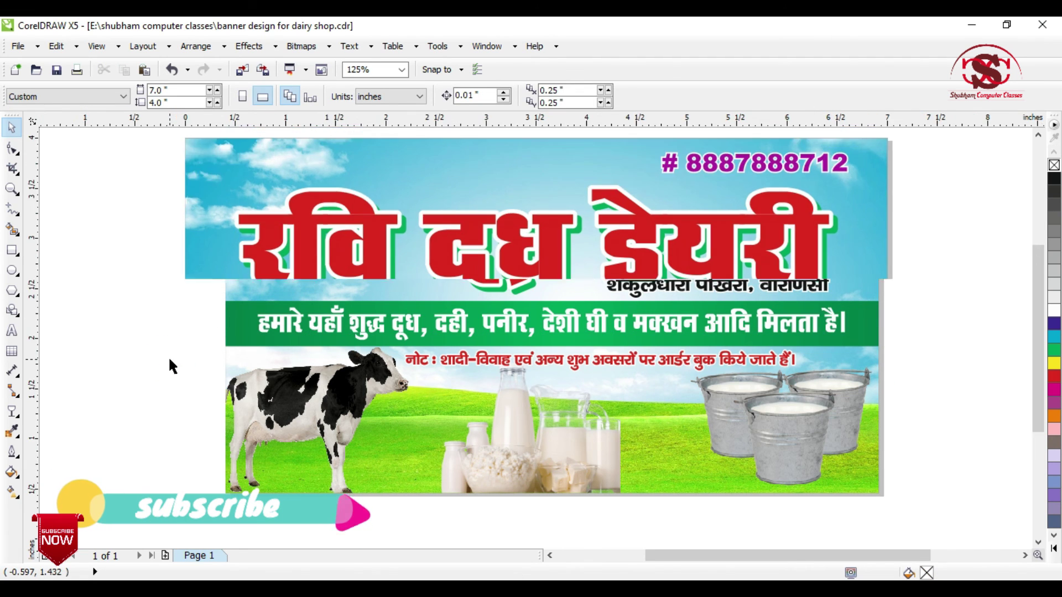